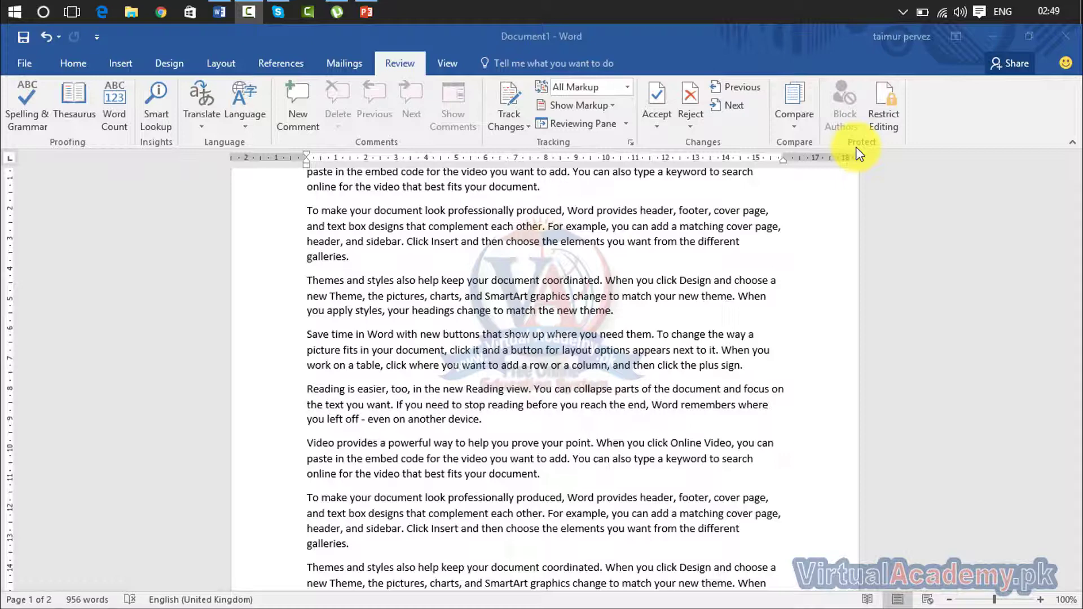
Step: Open the Review tab's Compare dropdown to show the compare and combine choices
{"action": "left_click", "coordinate": [794, 131]}
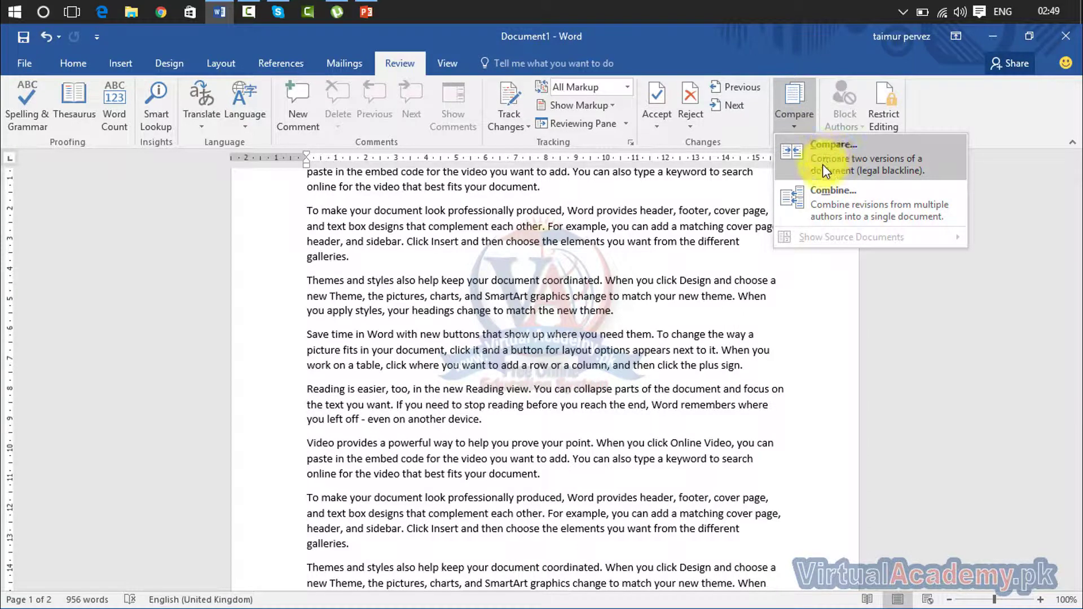
Step: Start a Compare Documents comparison with Document1 as the original
{"action": "left_click", "coordinate": [759, 211]}
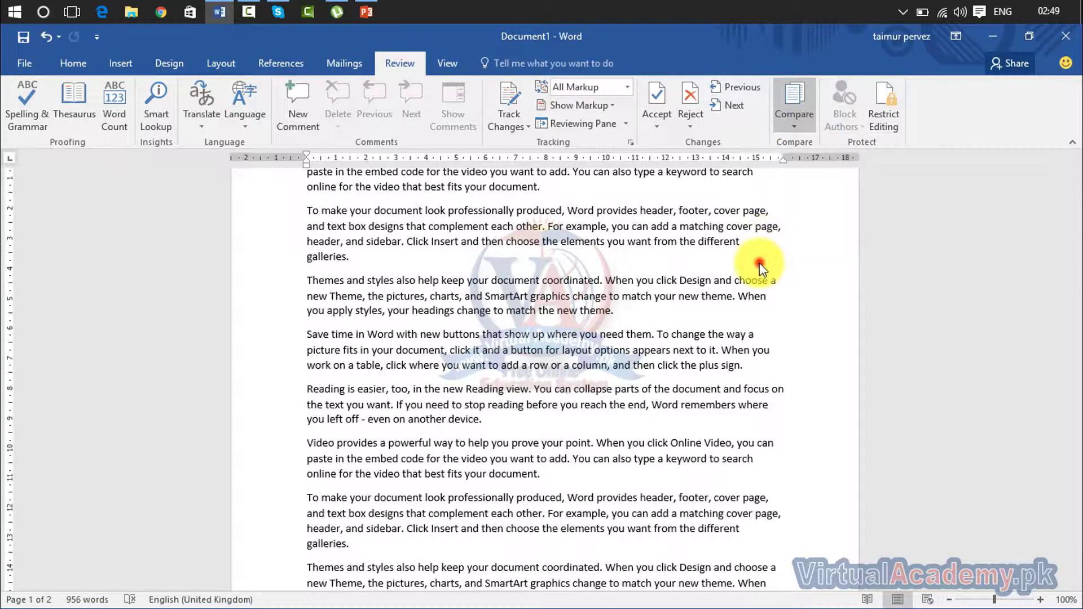
{"action": "left_click", "coordinate": [796, 129]}
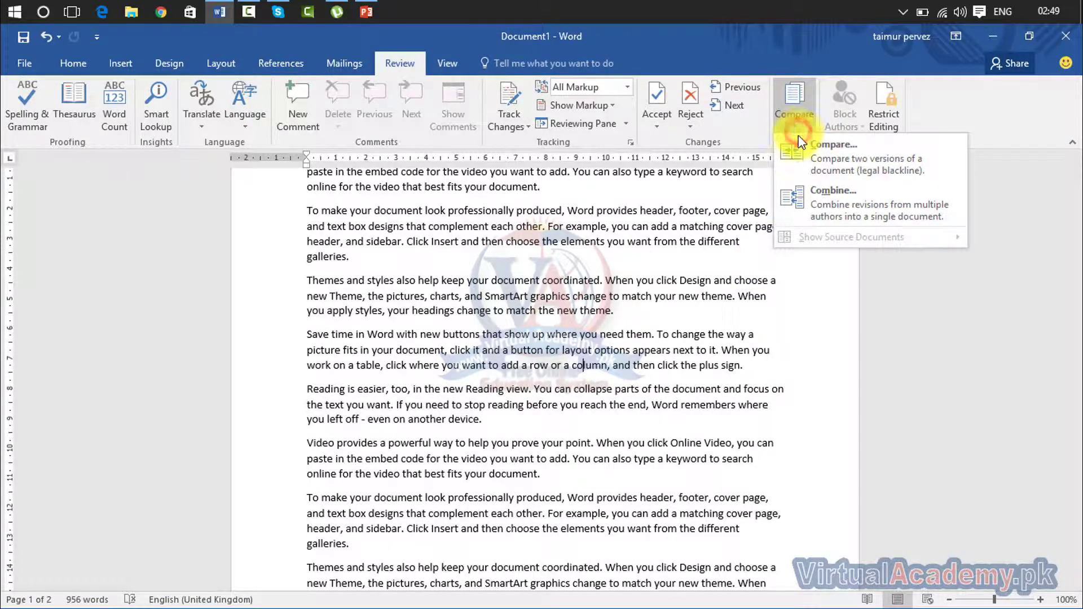
{"action": "left_click", "coordinate": [812, 165]}
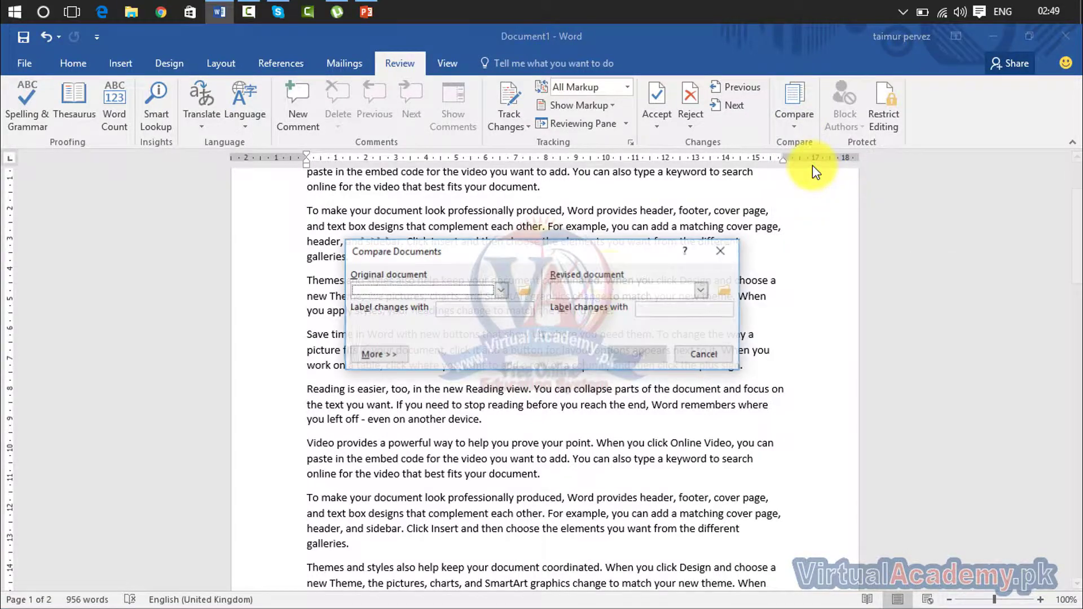
{"action": "left_click", "coordinate": [501, 290]}
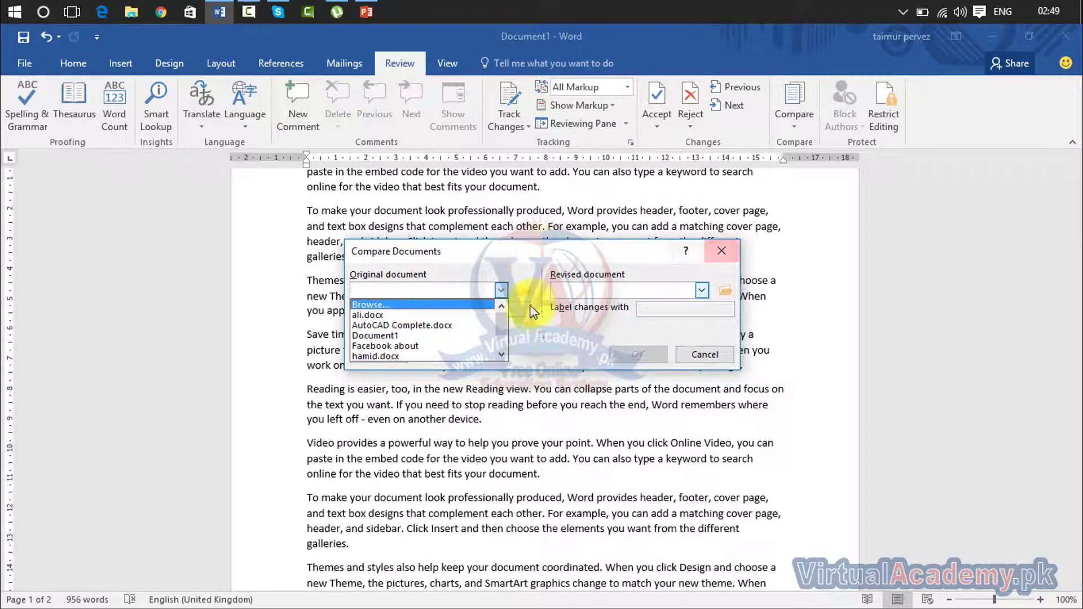
{"action": "left_click", "coordinate": [462, 332]}
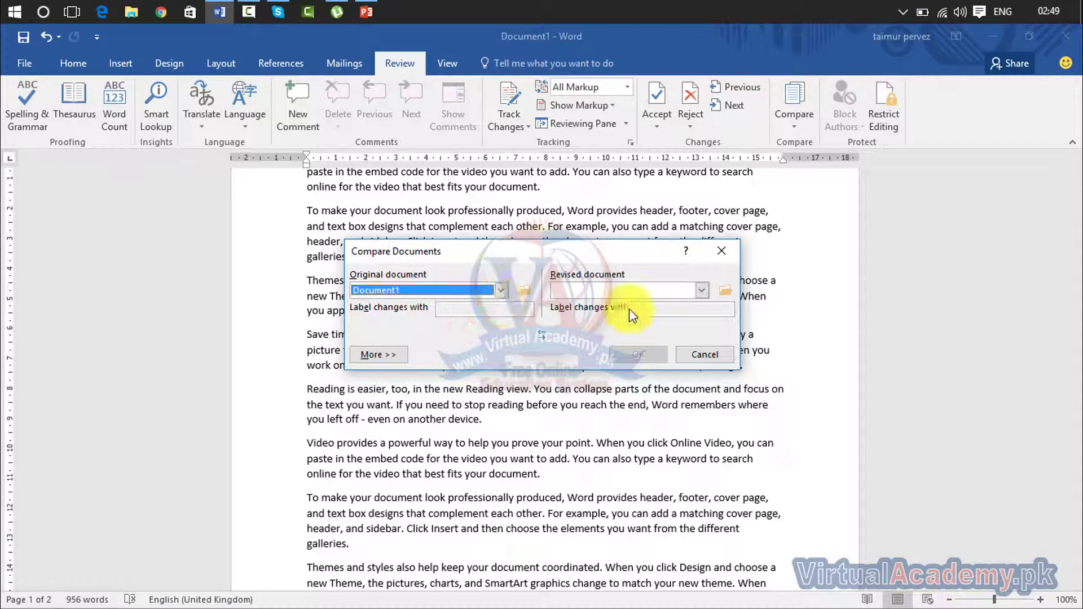
Step: Set Virtual Academy.docx as the revised document after missing ali.docx fails, and compare
{"action": "left_click", "coordinate": [702, 291]}
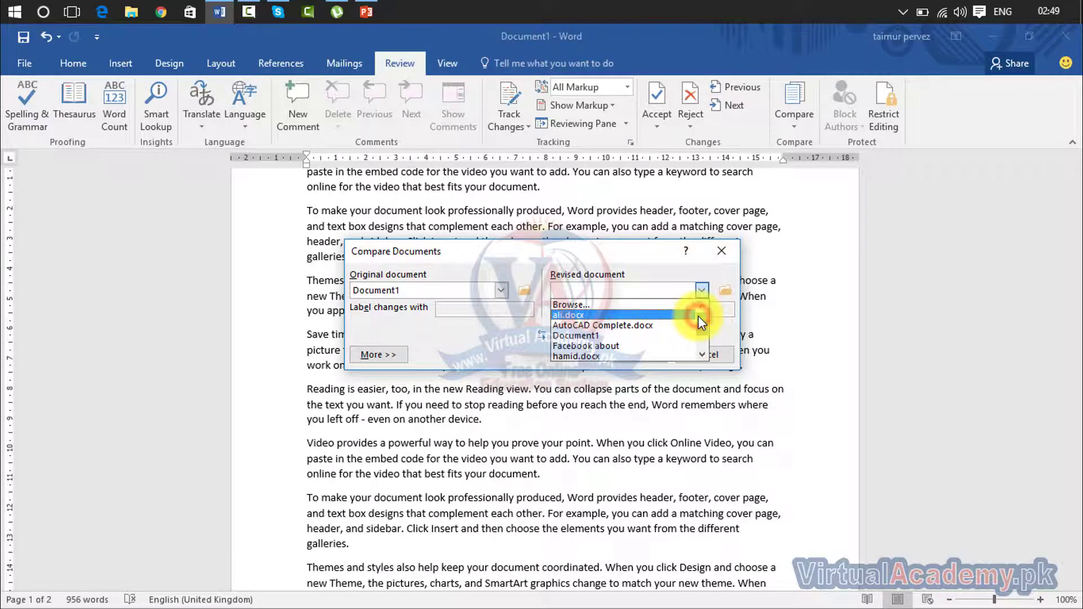
{"action": "left_click_drag", "start_coordinate": [697, 315], "coordinate": [701, 337]}
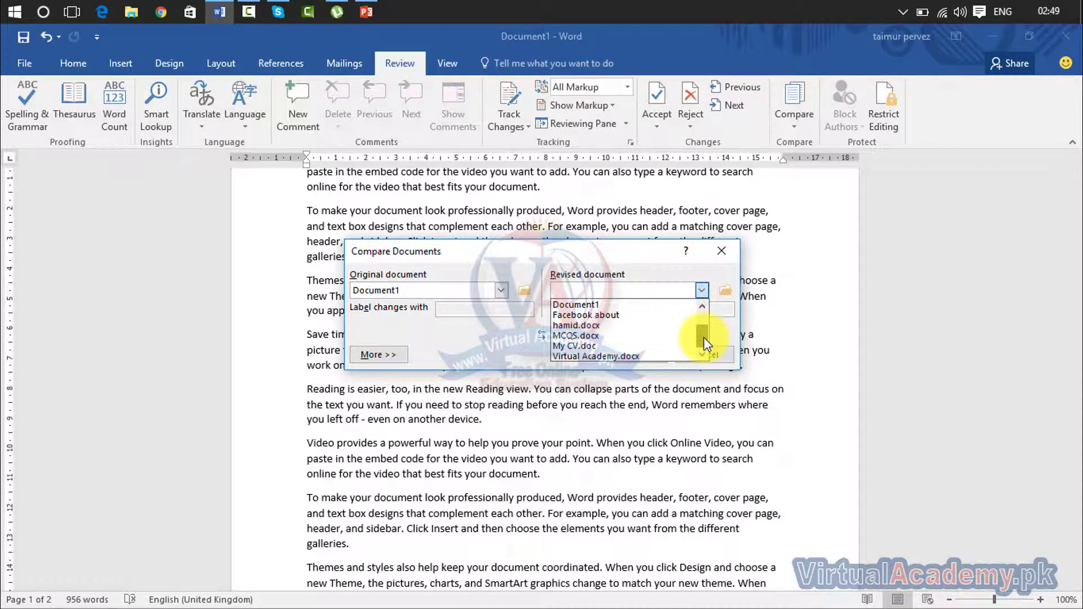
{"action": "left_click_drag", "start_coordinate": [705, 329], "coordinate": [708, 311]}
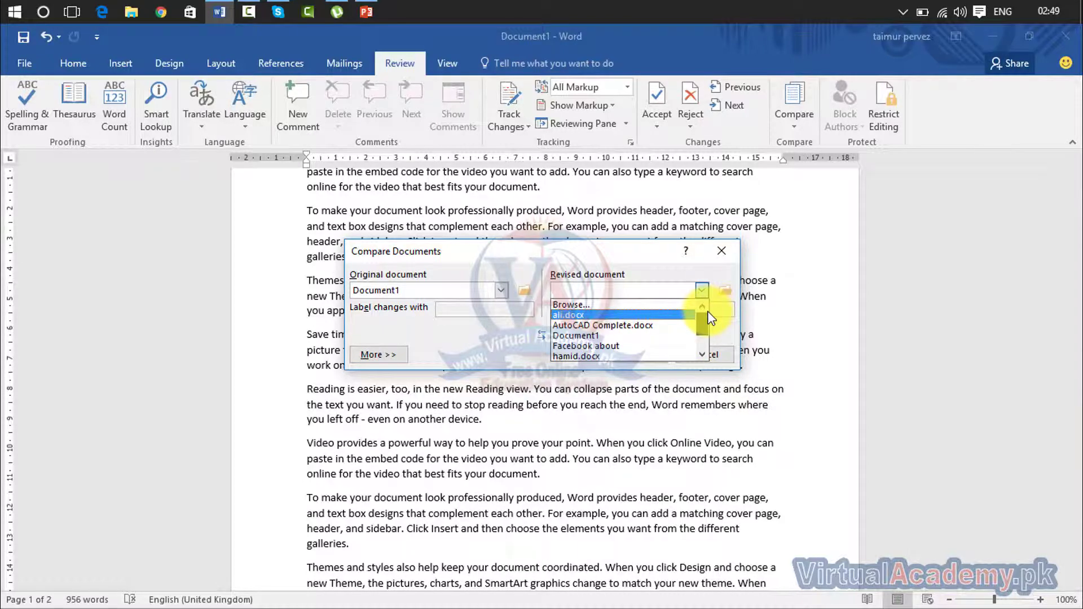
{"action": "left_click", "coordinate": [617, 315]}
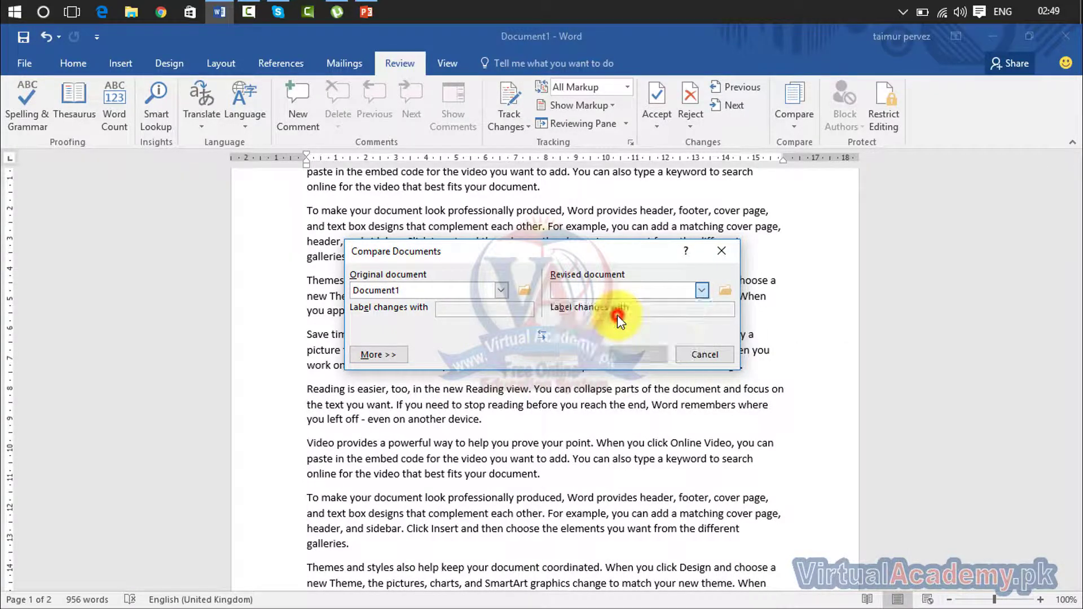
{"action": "left_click", "coordinate": [566, 371]}
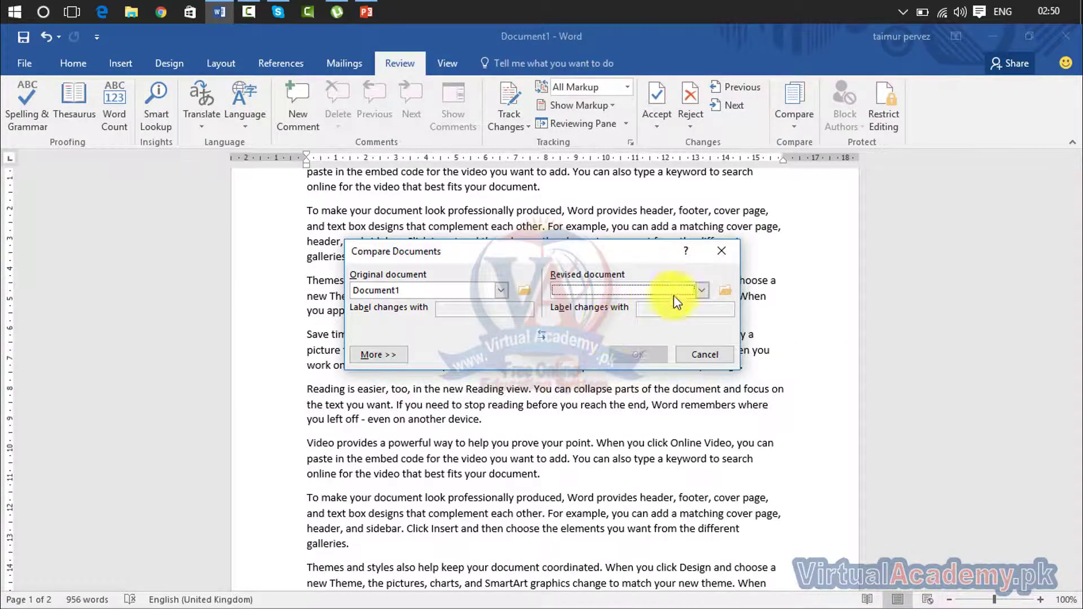
{"action": "left_click", "coordinate": [702, 290]}
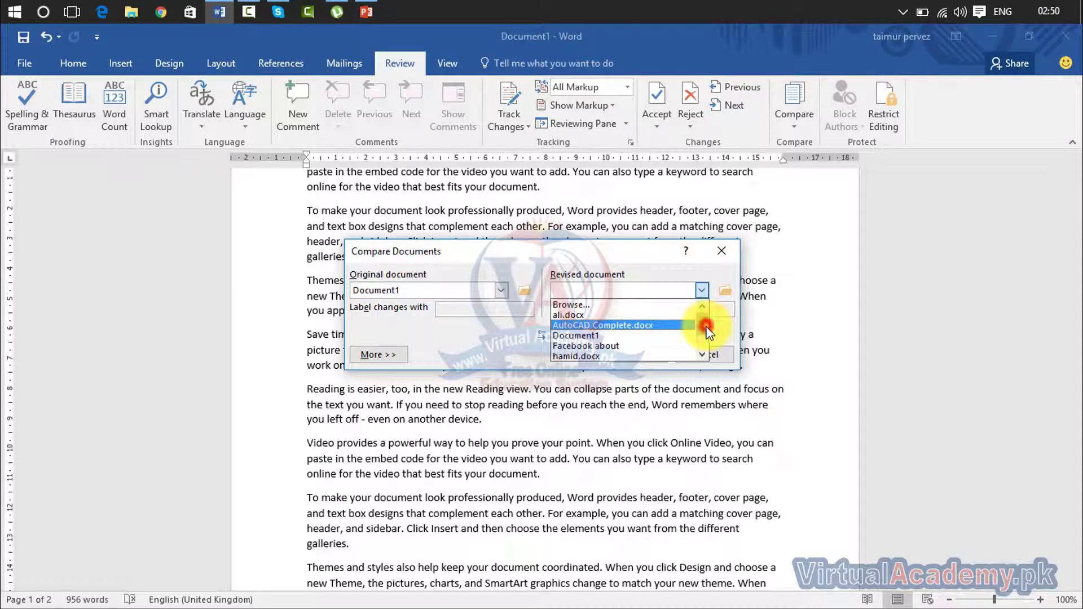
{"action": "left_click_drag", "start_coordinate": [702, 324], "coordinate": [705, 340]}
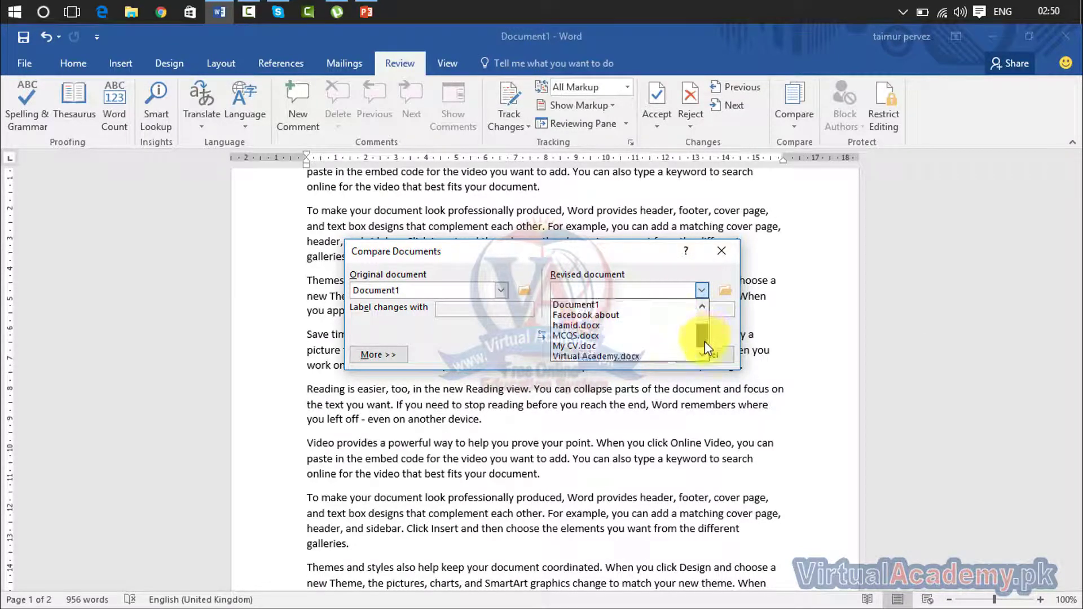
{"action": "left_click", "coordinate": [613, 356]}
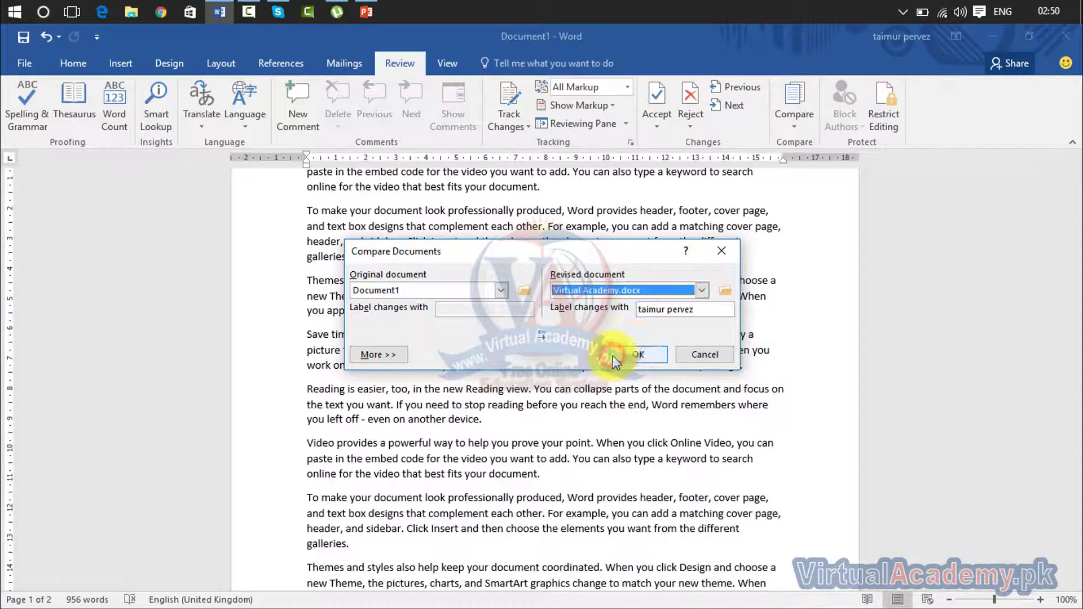
{"action": "left_click", "coordinate": [645, 355]}
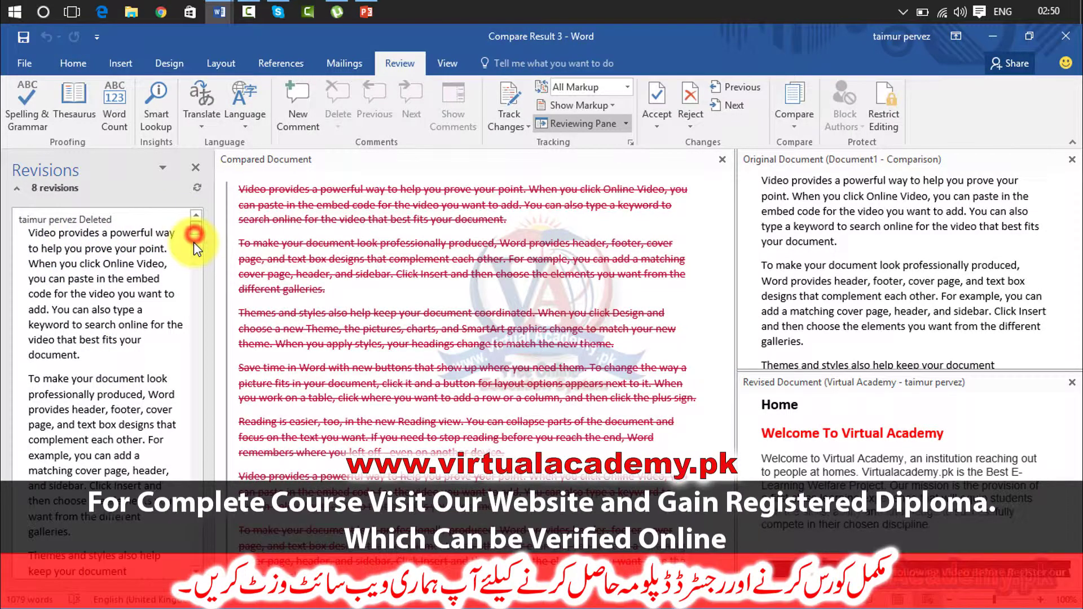
Step: Scroll and resize the Compare Result 3 panes to review the eight revisions
{"action": "scroll", "coordinate": [194, 242], "scroll_direction": "down", "scroll_amount": 15}
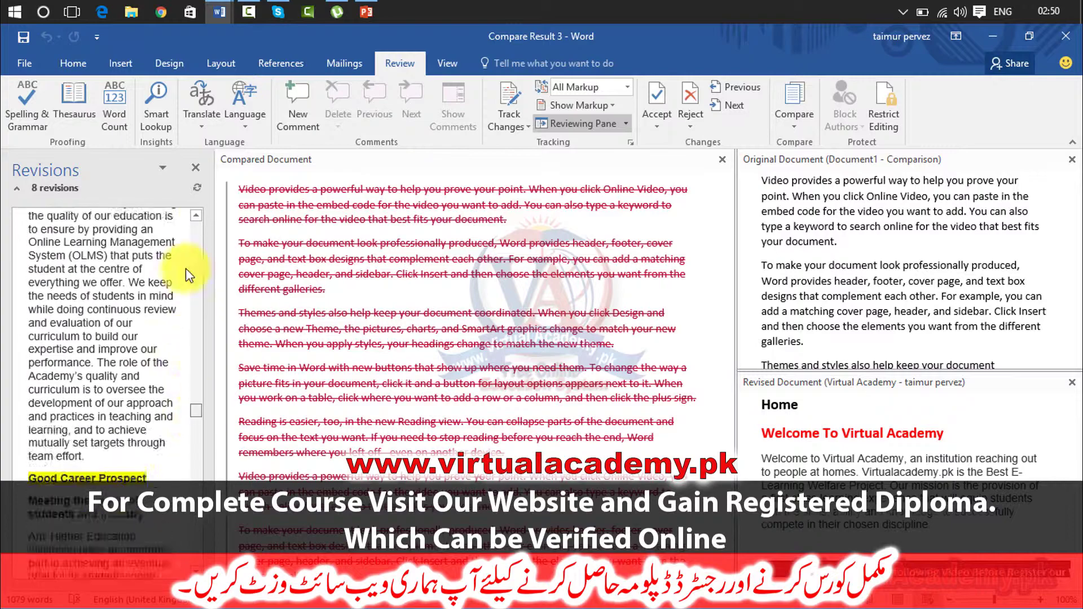
{"action": "scroll", "coordinate": [186, 265], "scroll_direction": "up", "scroll_amount": 15}
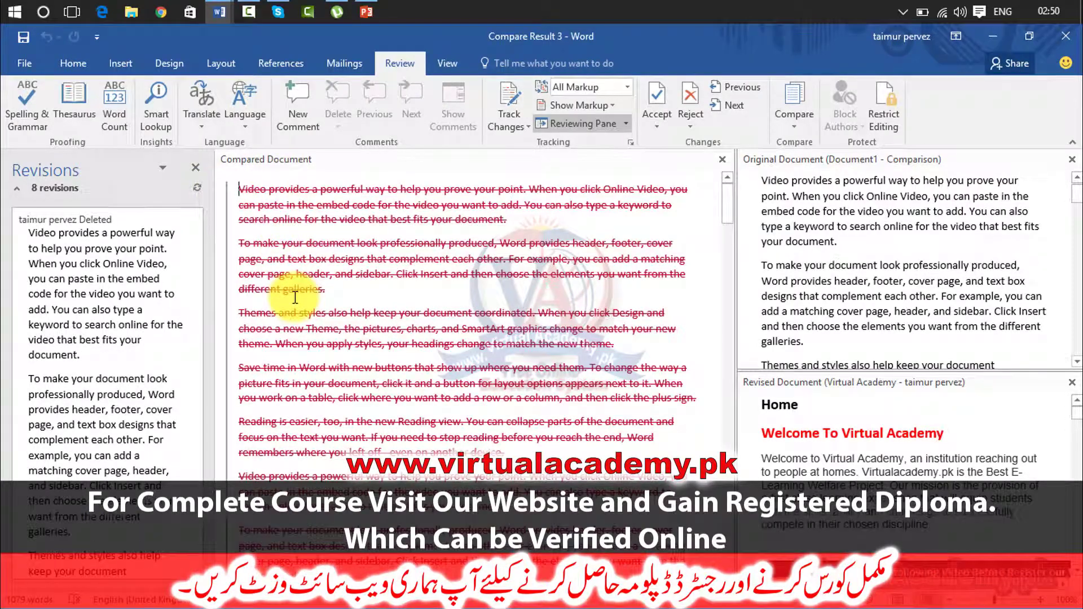
{"action": "left_click_drag", "start_coordinate": [726, 230], "coordinate": [741, 288]}
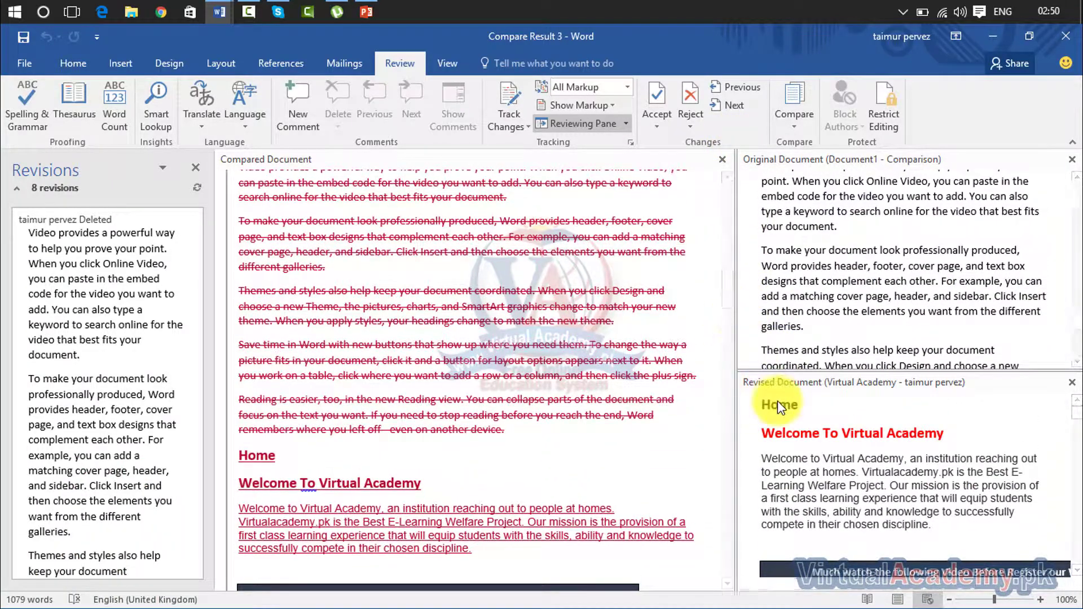
{"action": "left_click", "coordinate": [729, 300]}
{"action": "left_click_drag", "start_coordinate": [729, 300], "coordinate": [715, 168]}
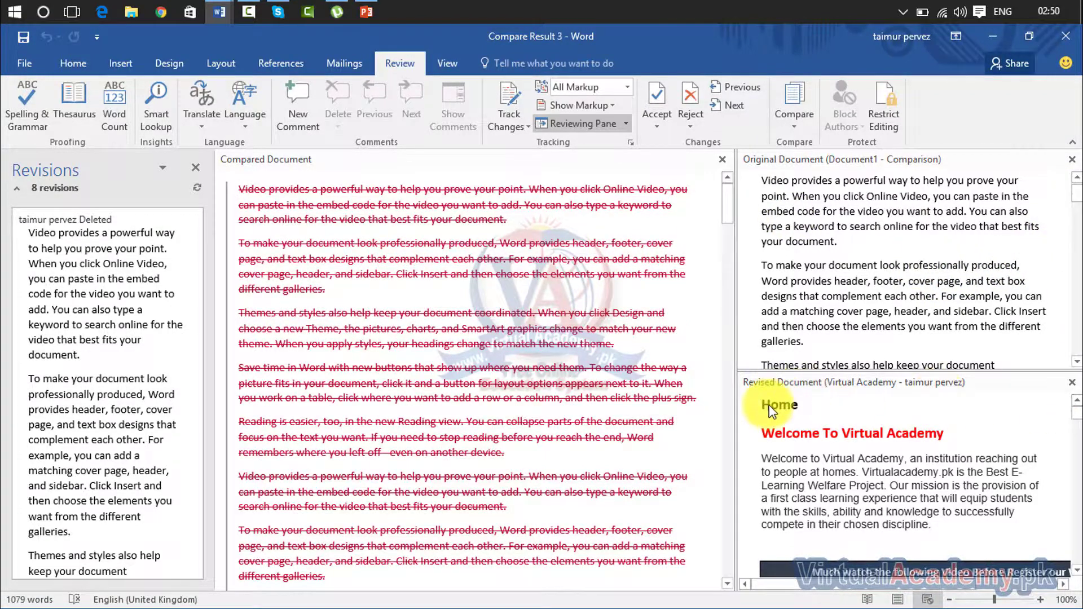
{"action": "mouse_move", "coordinate": [1075, 412]}
{"action": "left_mouse_down"}
{"action": "mouse_move", "coordinate": [1074, 567]}
{"action": "mouse_move", "coordinate": [1060, 397]}
{"action": "left_mouse_up"}
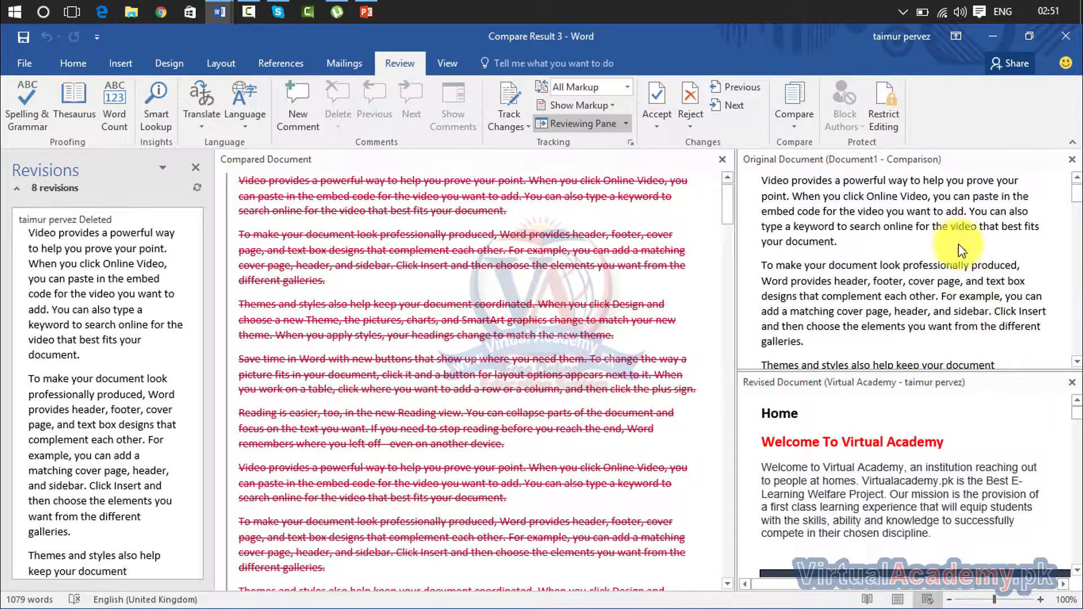
Step: Close the Compare Result 3 window without saving it
{"action": "left_click", "coordinate": [807, 120]}
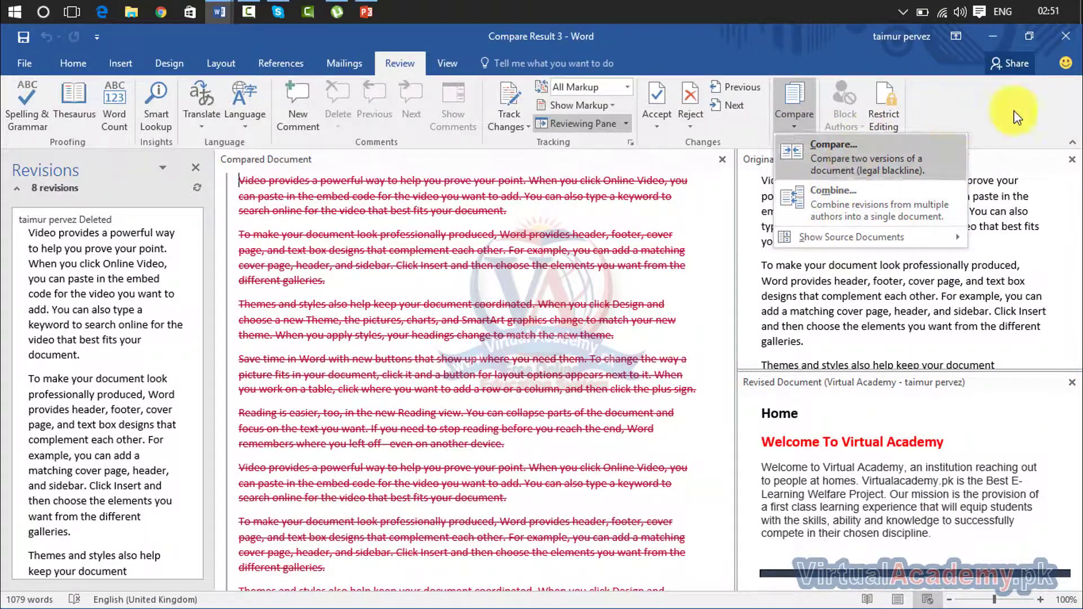
{"action": "left_click", "coordinate": [1077, 140]}
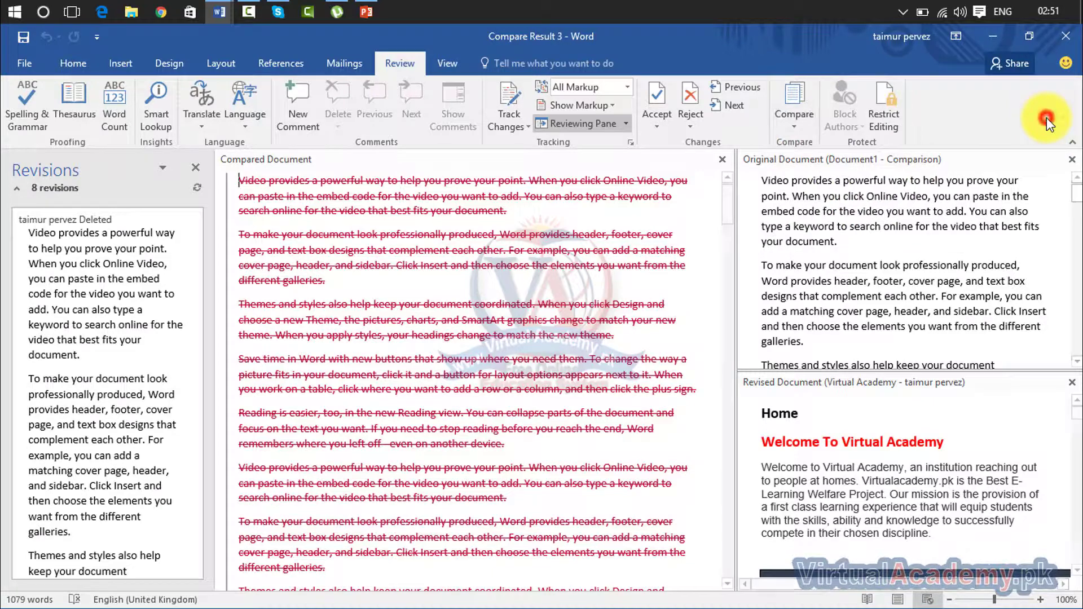
{"action": "left_click", "coordinate": [1065, 36]}
{"action": "left_click", "coordinate": [552, 361]}
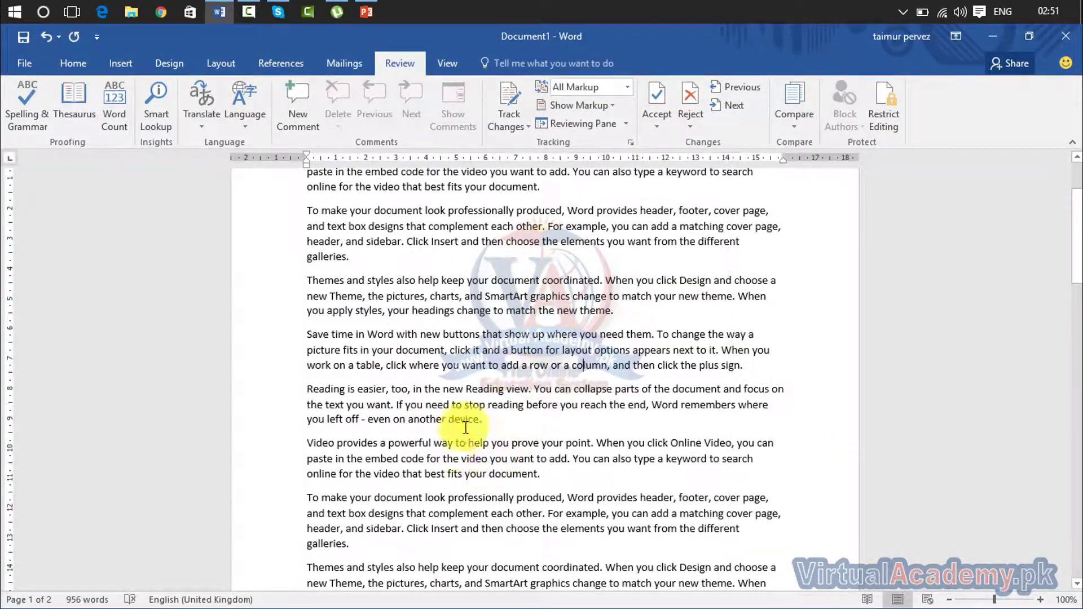
Step: Combine revisions with Document1 as the original and the chosen revised document
{"action": "left_click", "coordinate": [785, 127]}
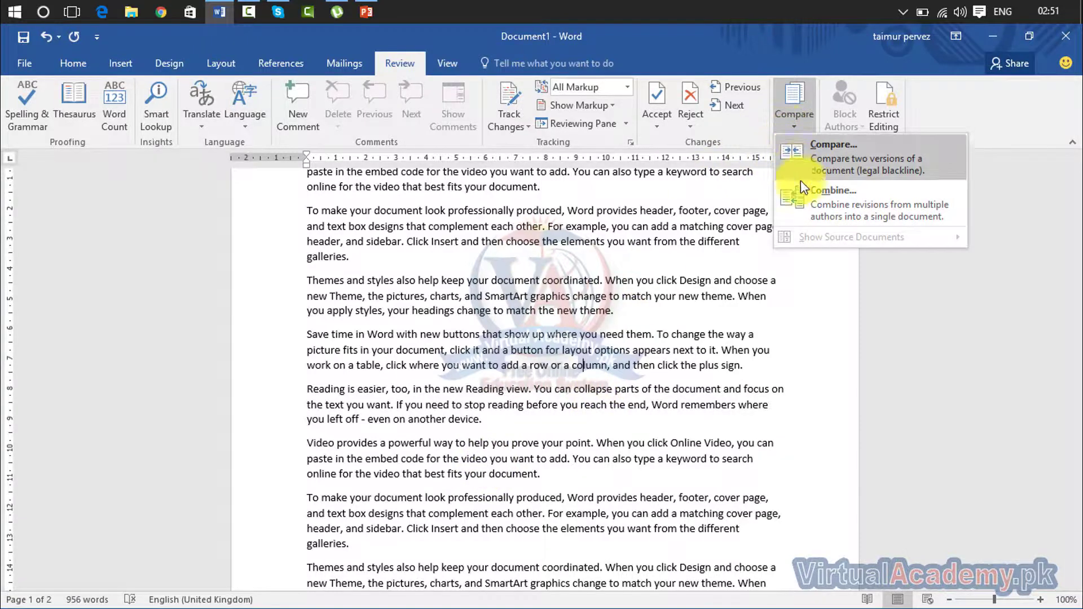
{"action": "left_click", "coordinate": [803, 194]}
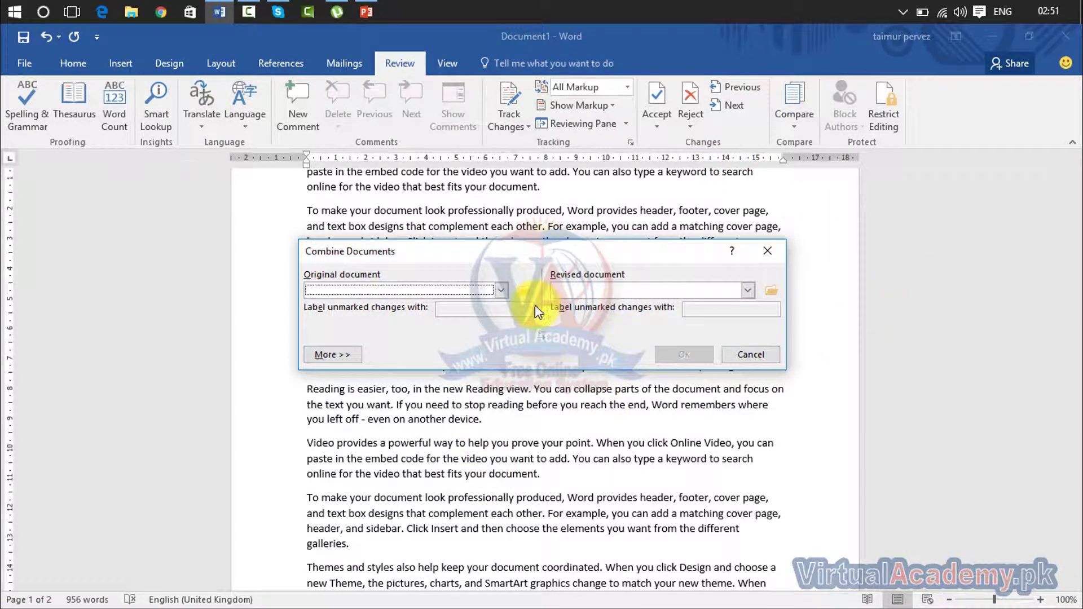
{"action": "left_click", "coordinate": [503, 291]}
{"action": "left_click", "coordinate": [444, 337]}
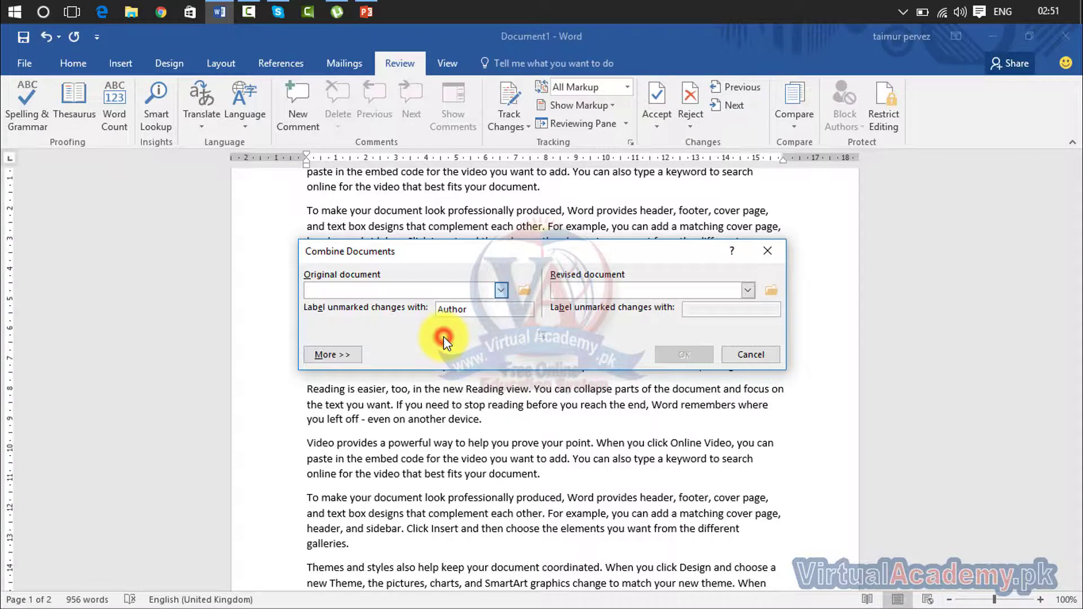
{"action": "left_click", "coordinate": [747, 291]}
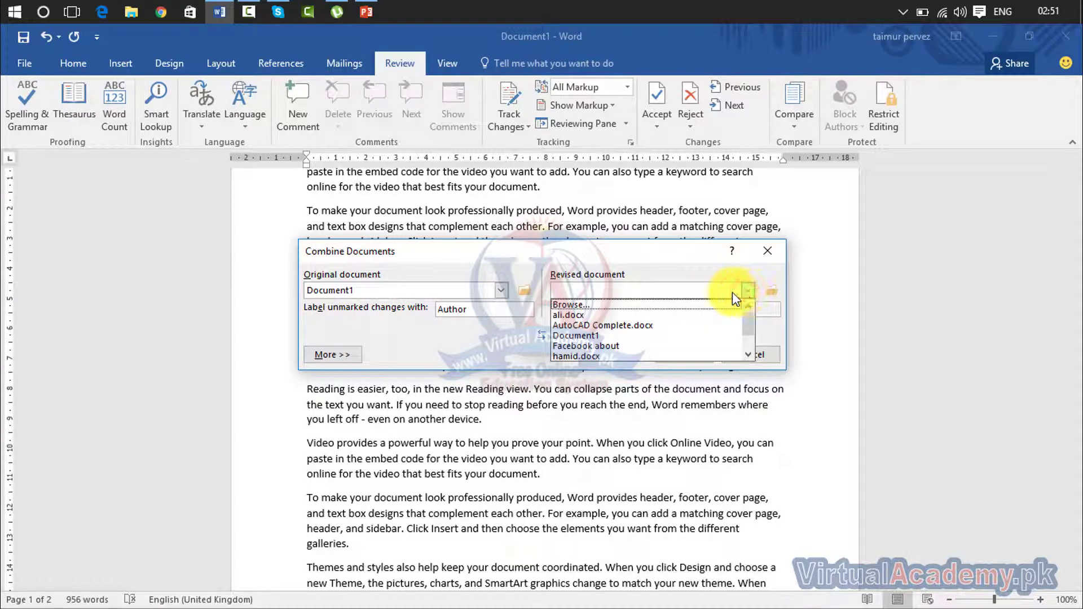
{"action": "left_click", "coordinate": [682, 346]}
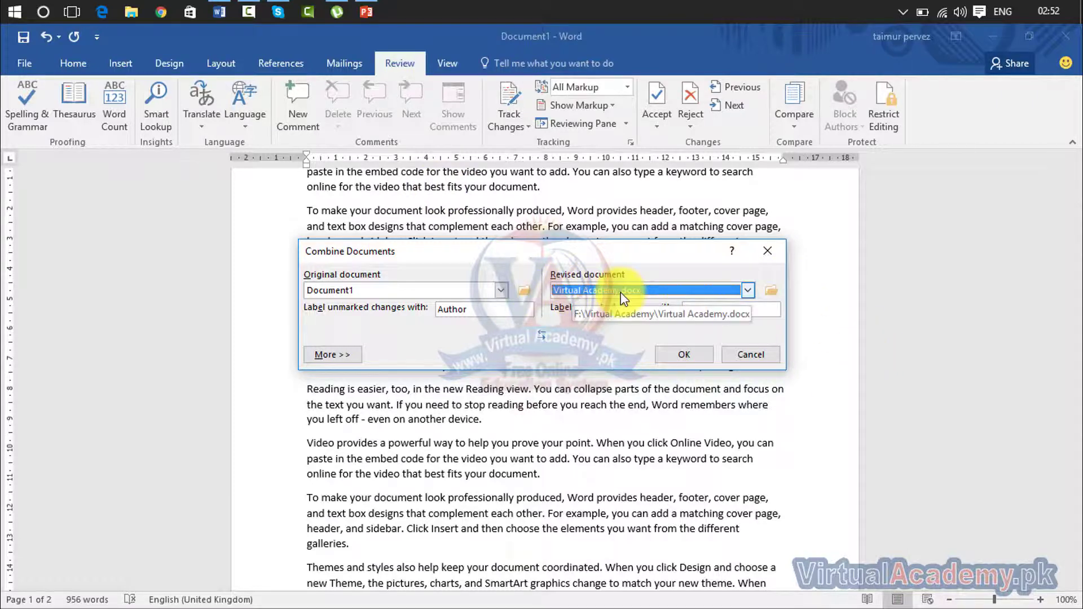
{"action": "left_click", "coordinate": [679, 354]}
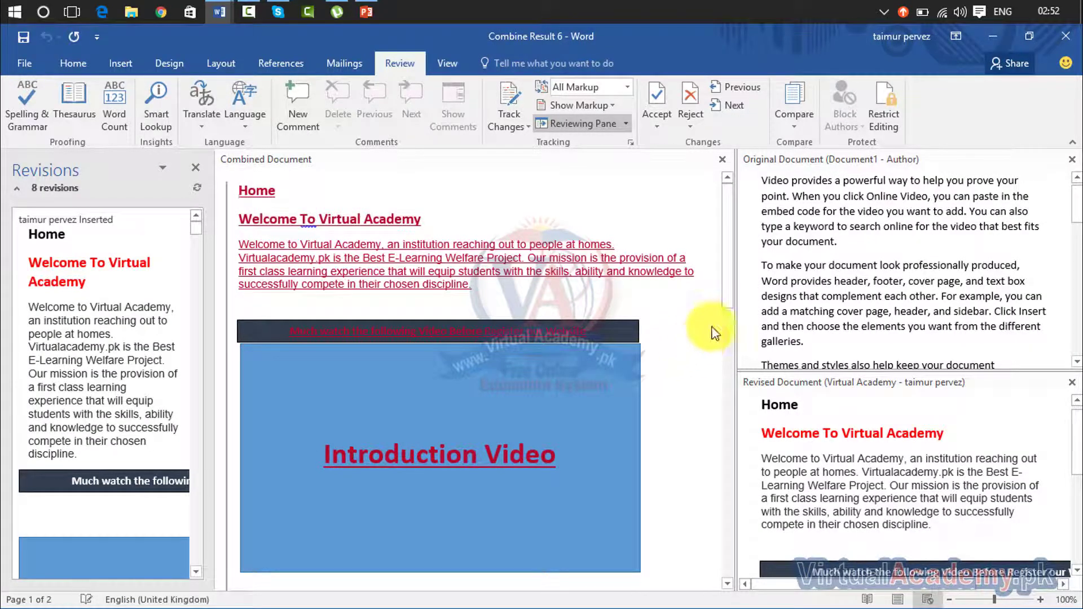
Step: Scroll the Combined Document pane and select the struck-through deleted paragraphs
{"action": "left_click", "coordinate": [726, 291]}
{"action": "left_click_drag", "start_coordinate": [726, 234], "coordinate": [706, 459]}
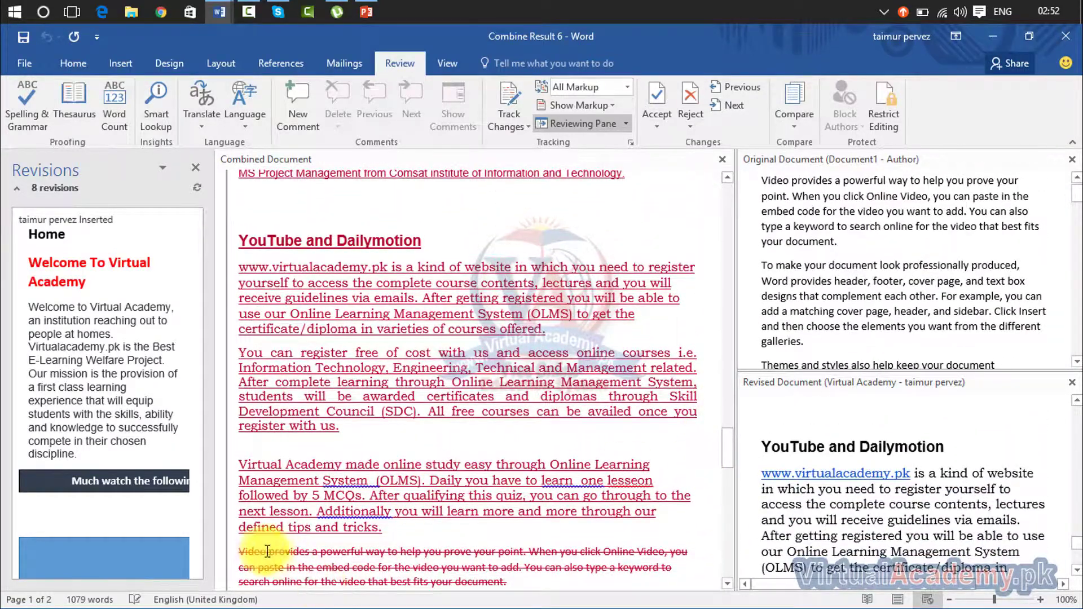
{"action": "left_click_drag", "start_coordinate": [240, 554], "coordinate": [586, 605]}
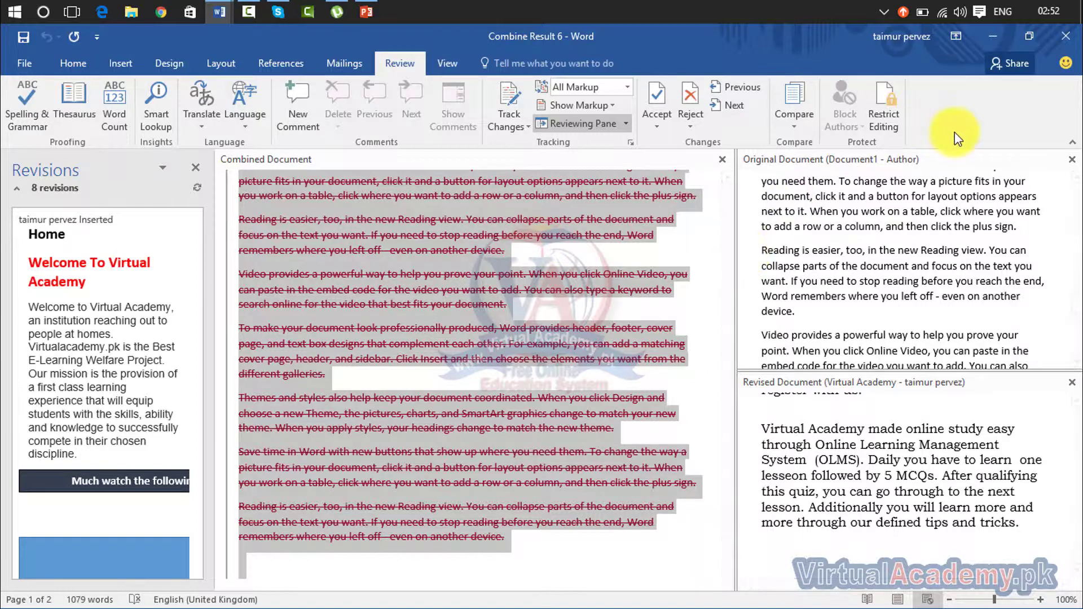
Step: Close Combine Result 6 and the remaining document without saving
{"action": "left_click", "coordinate": [1061, 38]}
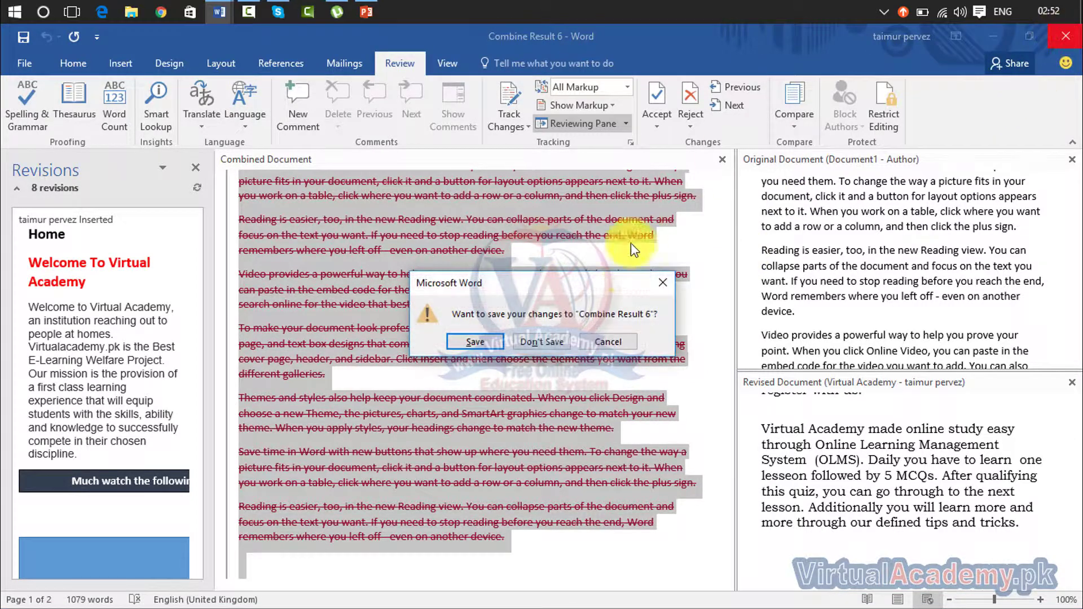
{"action": "left_click", "coordinate": [546, 344]}
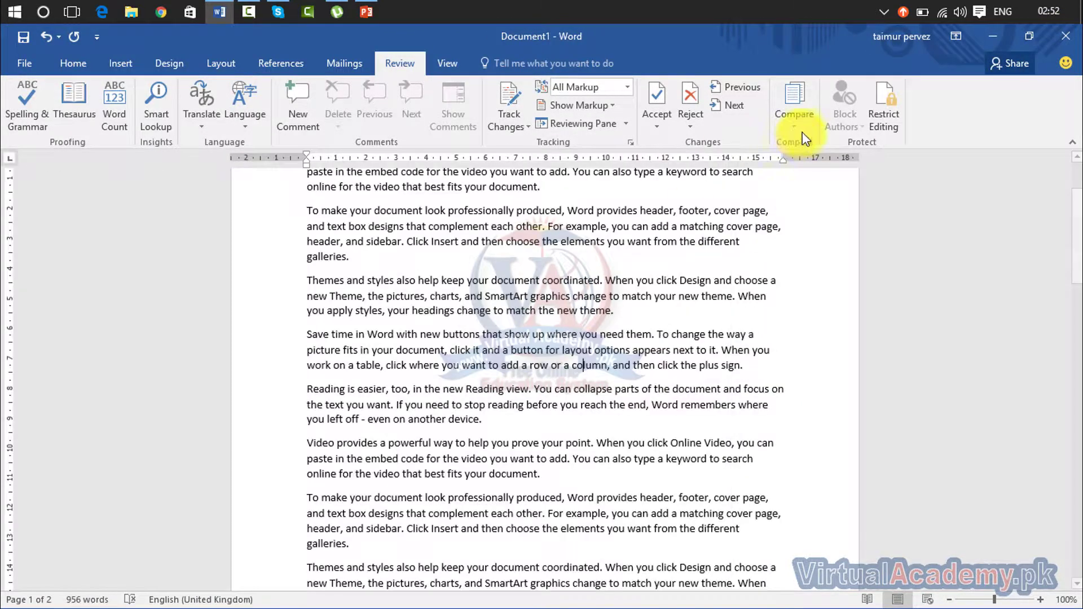
{"action": "left_click", "coordinate": [887, 118]}
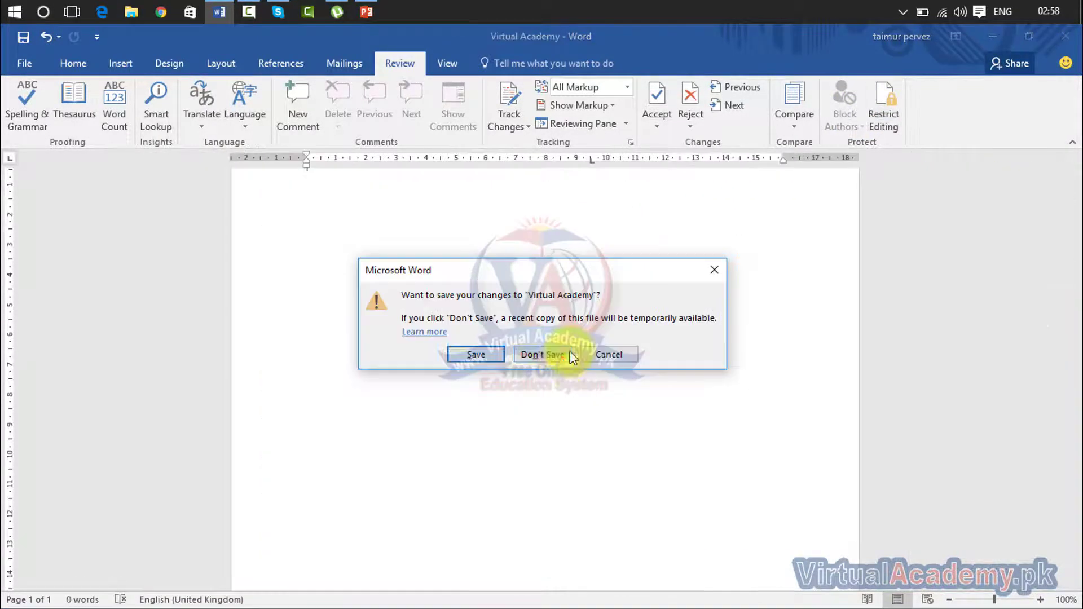
{"action": "left_click", "coordinate": [563, 358]}
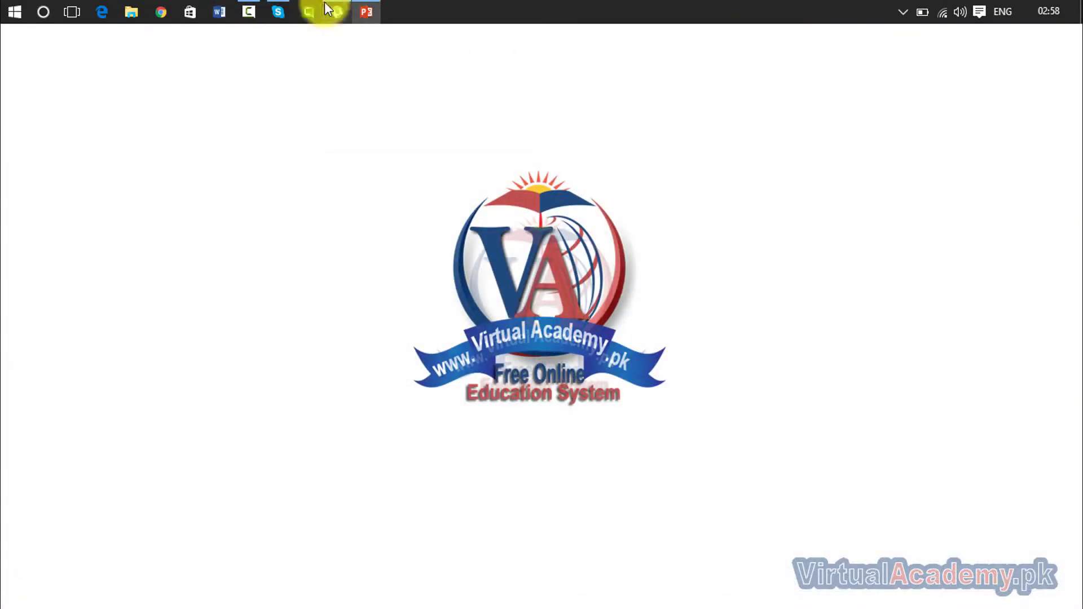
Step: Restart Word, reopen Virtual Academy from Recent, and show its Restrict Editing options
{"action": "left_click", "coordinate": [219, 11]}
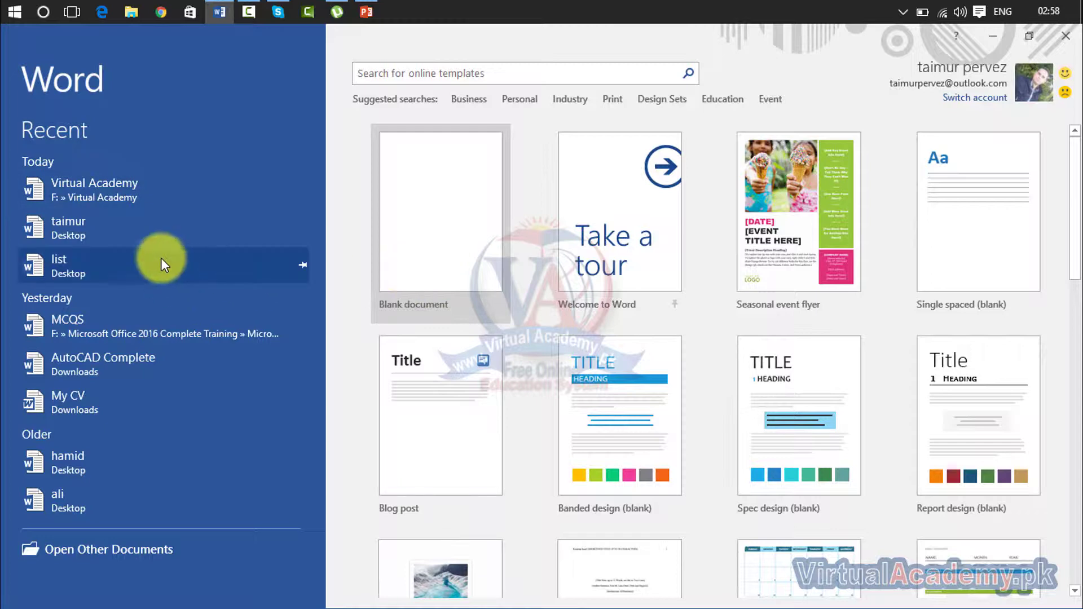
{"action": "left_click", "coordinate": [106, 191]}
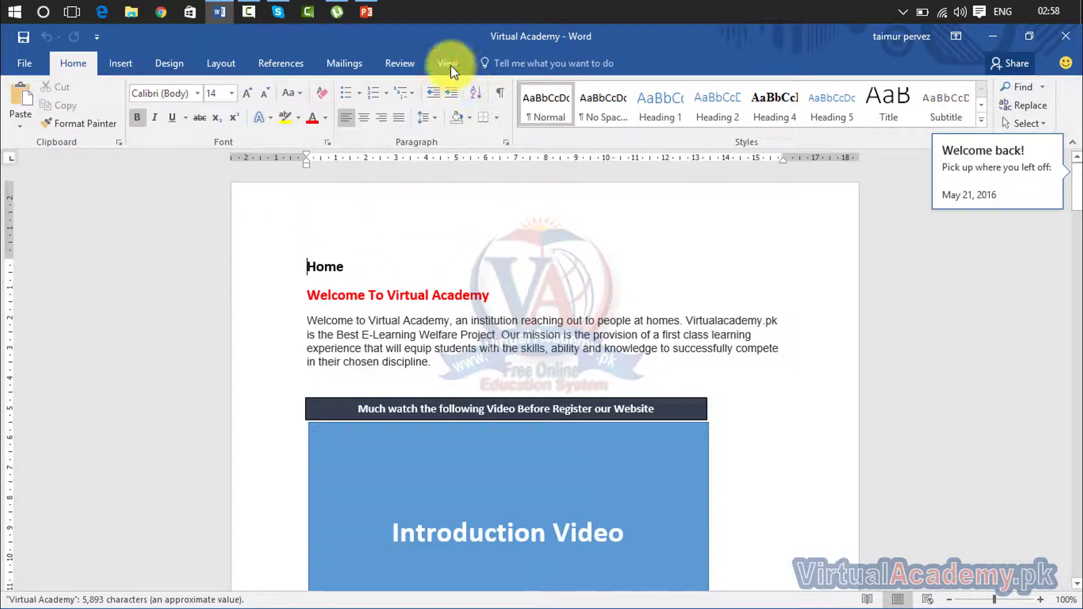
{"action": "left_click", "coordinate": [398, 64]}
{"action": "left_click", "coordinate": [885, 117]}
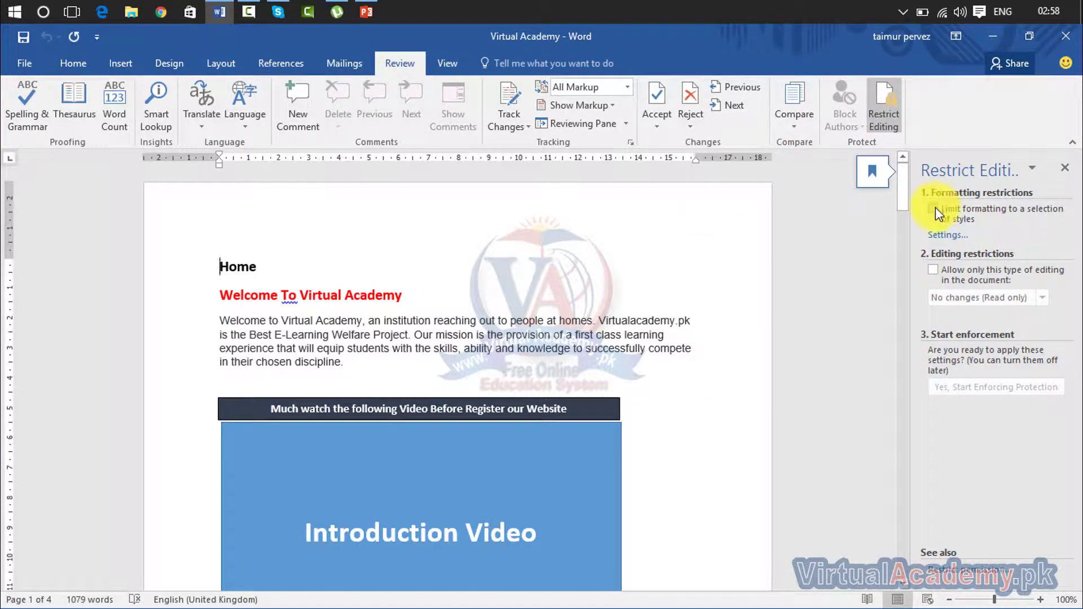
Step: Limit formatting, allow only No changes (Read only), and add Everyone as an exception
{"action": "left_click", "coordinate": [933, 209]}
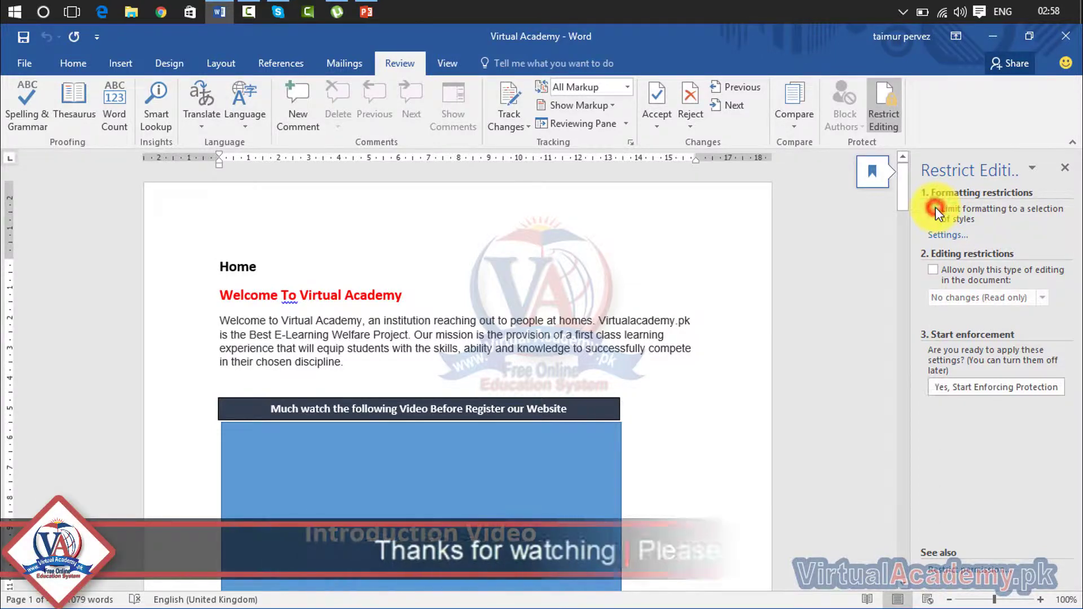
{"action": "left_click", "coordinate": [933, 270]}
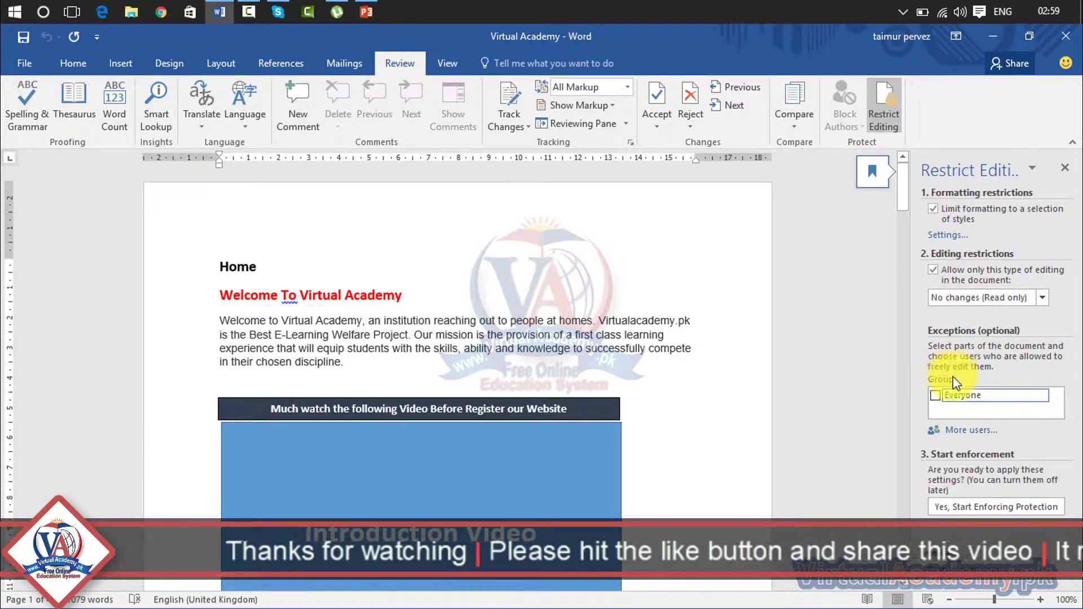
{"action": "left_click", "coordinate": [935, 395]}
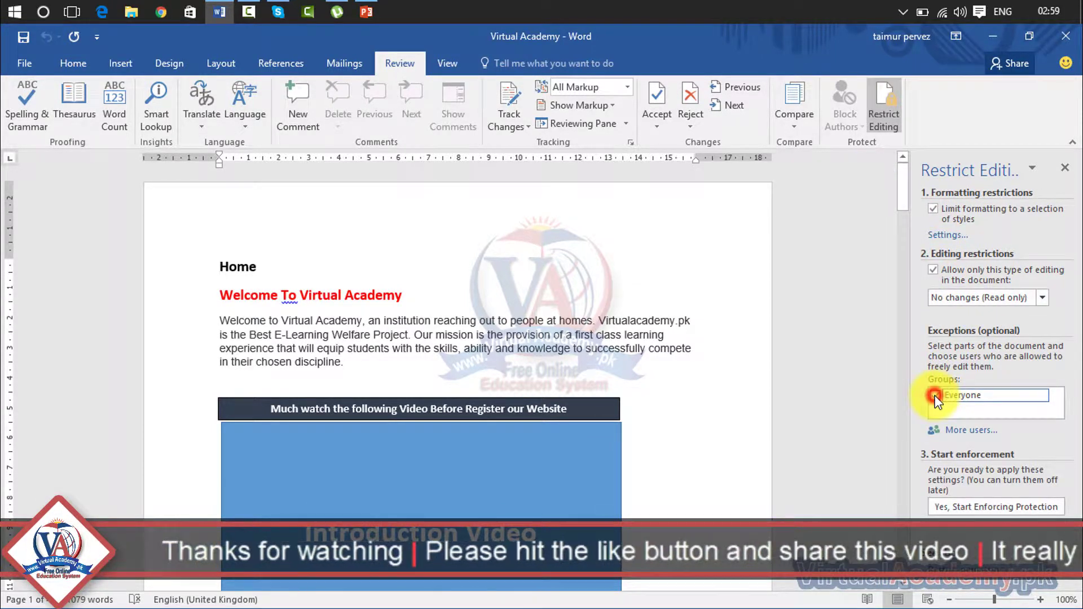
Step: Start enforcing protection with a password entered and confirmed
{"action": "left_click", "coordinate": [943, 509]}
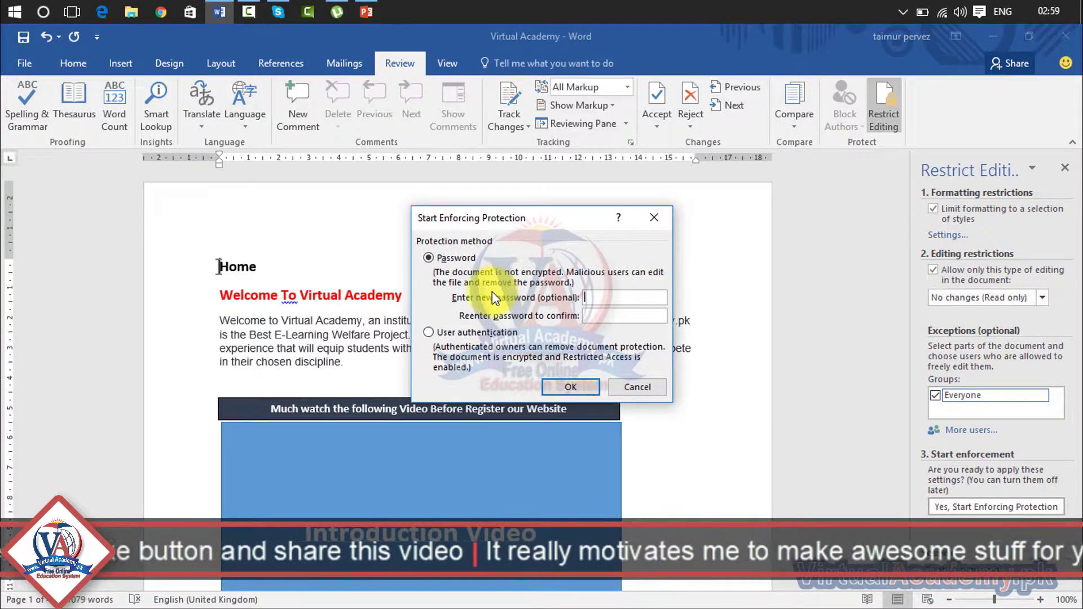
{"action": "left_click", "coordinate": [613, 296]}
{"action": "type", "text": "123"}
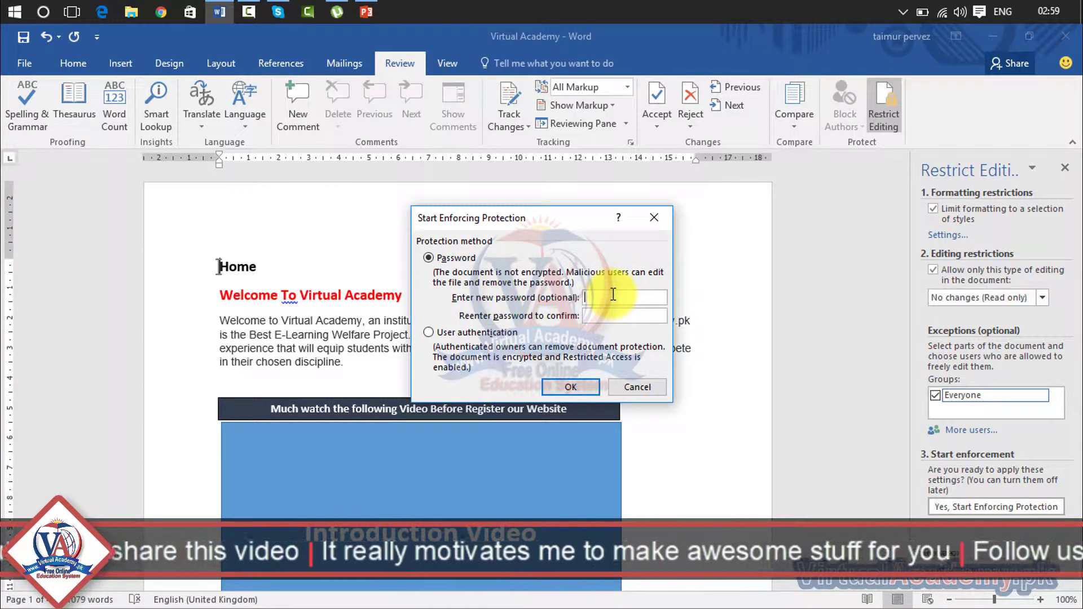
{"action": "left_click", "coordinate": [620, 315]}
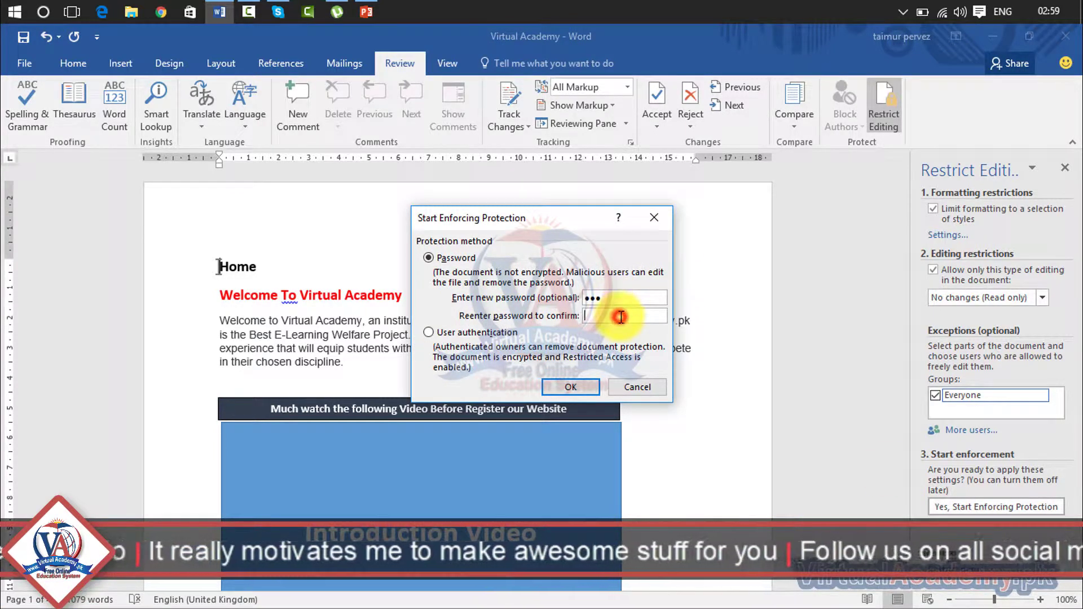
{"action": "type", "text": "123"}
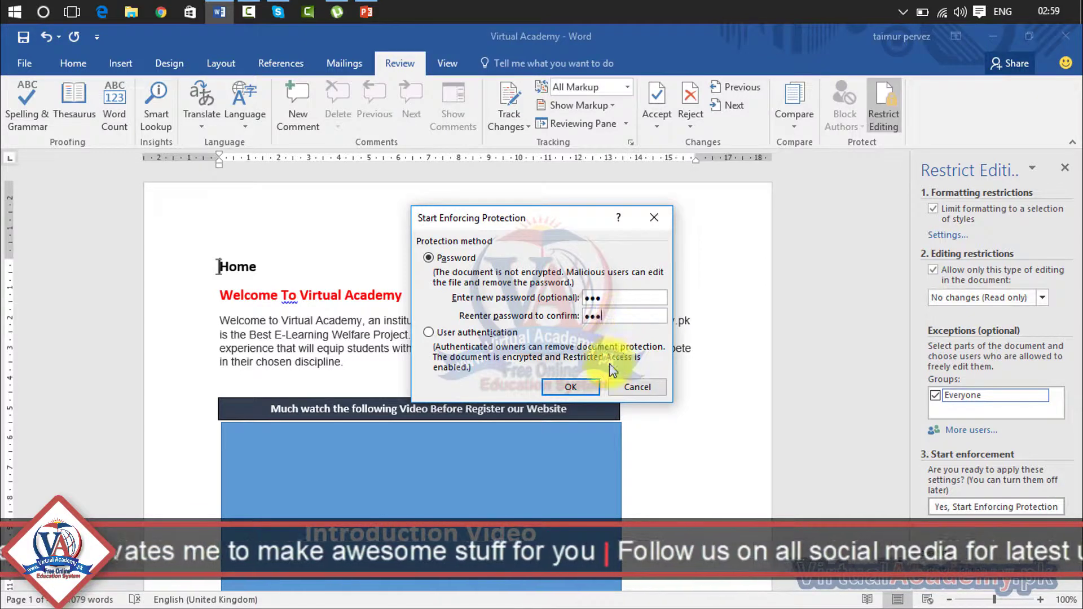
{"action": "left_click", "coordinate": [584, 394]}
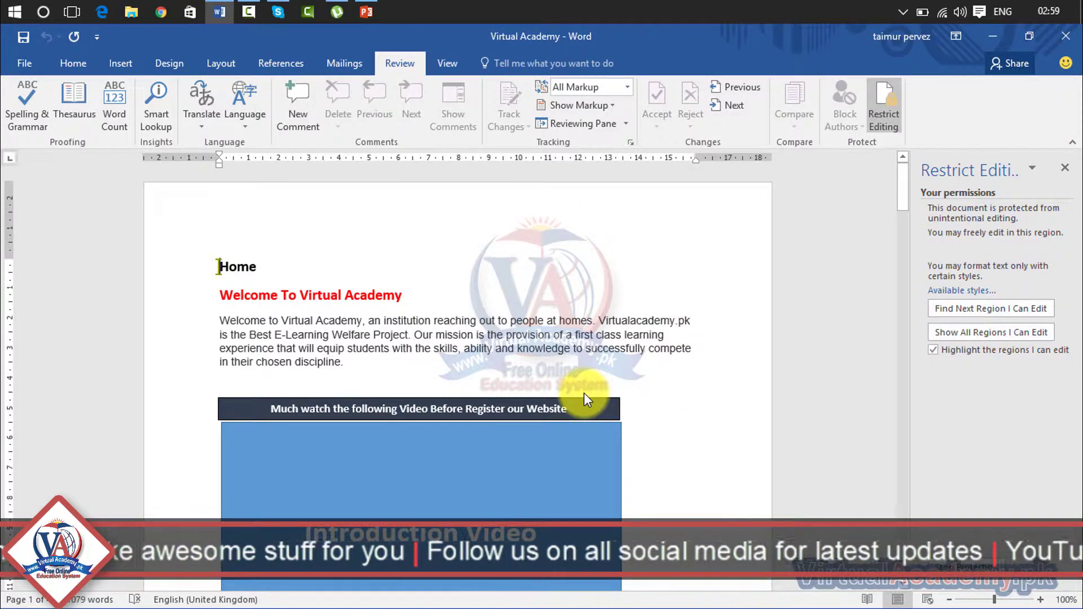
Step: Test the lock by backspacing in and selecting the welcome paragraph
{"action": "left_click", "coordinate": [1065, 168]}
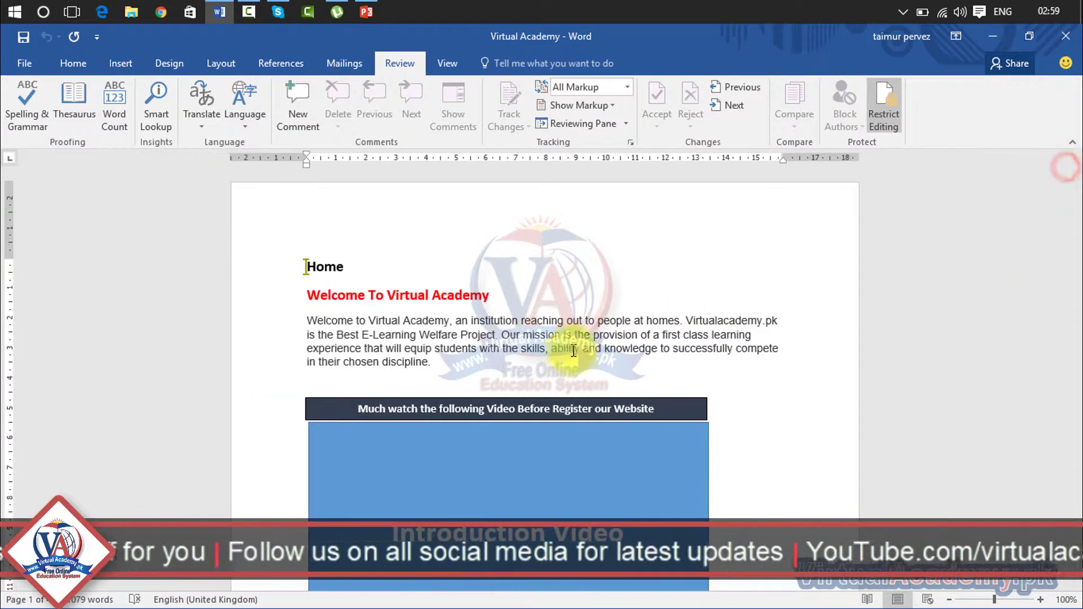
{"action": "left_click", "coordinate": [569, 354]}
{"action": "key", "text": "BackSpace"}
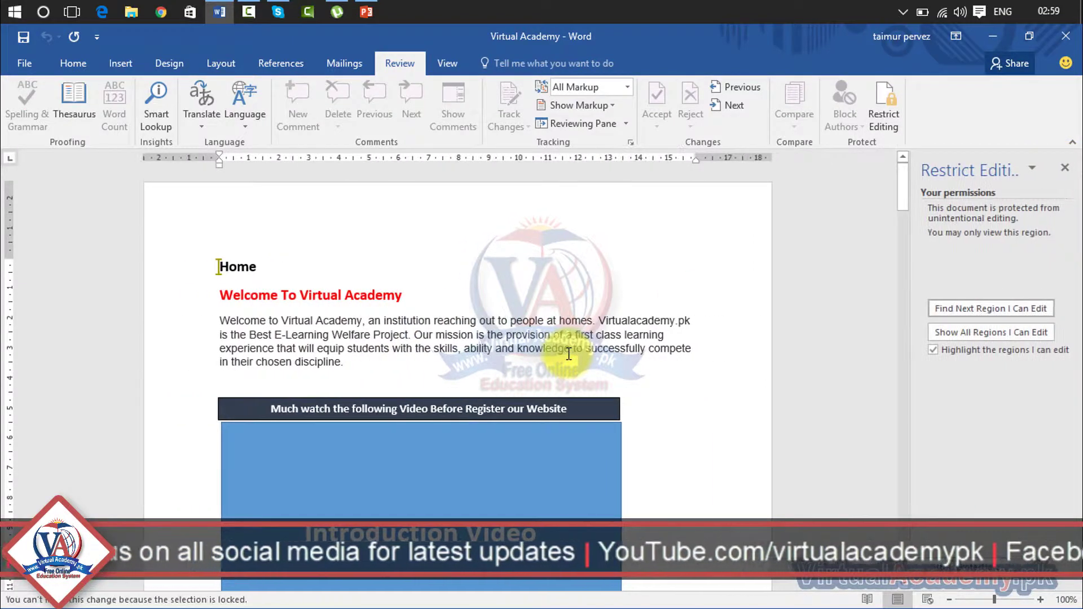
{"action": "left_click_drag", "start_coordinate": [321, 360], "coordinate": [239, 329]}
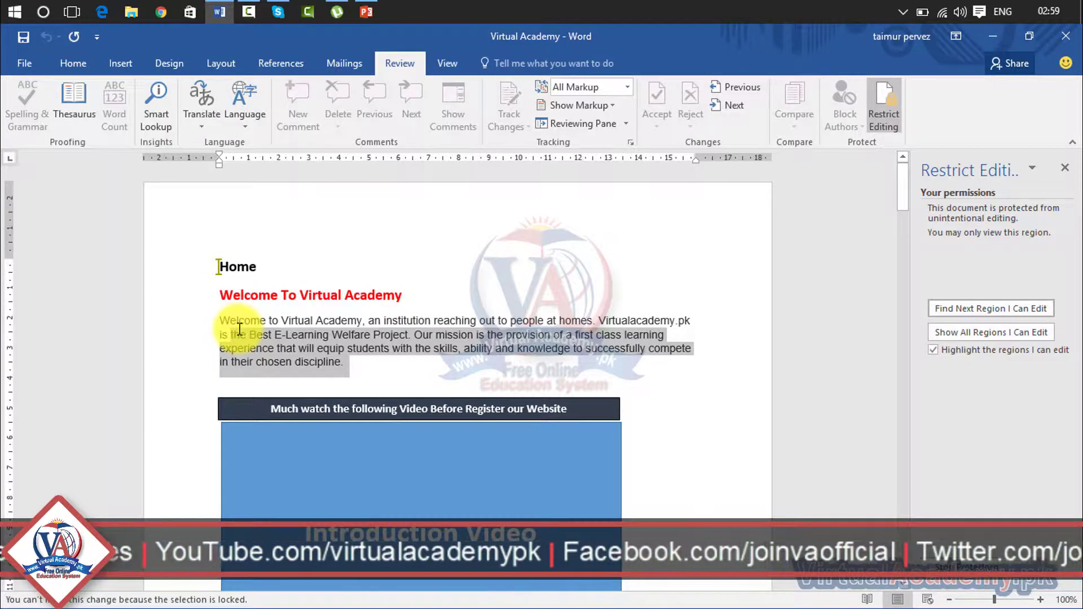
{"action": "left_click", "coordinate": [286, 360]}
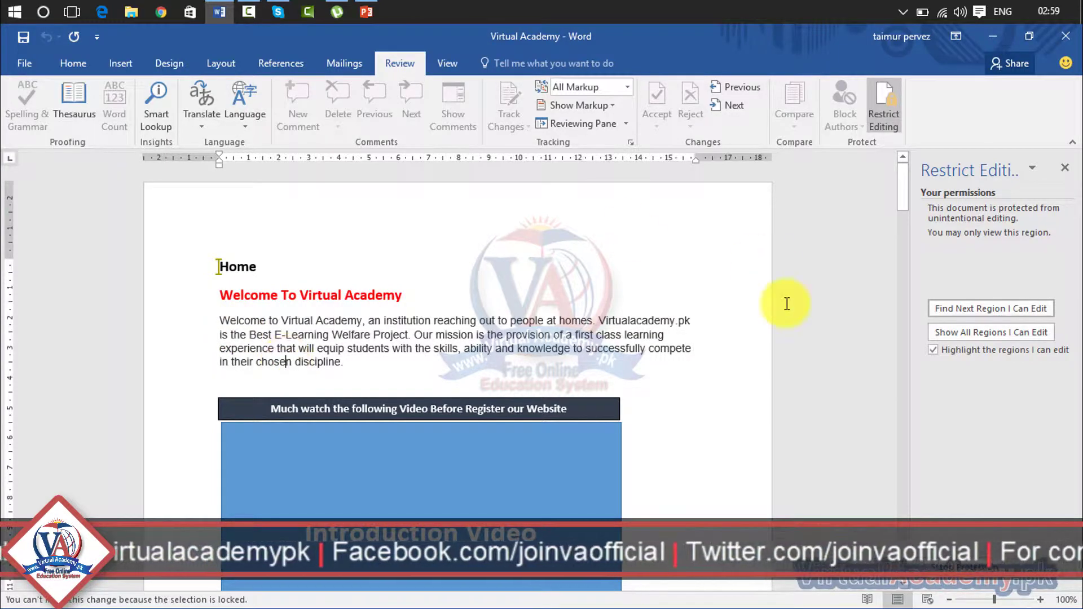
Step: Retry the edit, then reopen Restrict Editing and begin Stop Protection
{"action": "mouse_move", "coordinate": [904, 190]}
{"action": "left_mouse_down"}
{"action": "mouse_move", "coordinate": [908, 430]}
{"action": "mouse_move", "coordinate": [915, 172]}
{"action": "left_mouse_up"}
{"action": "left_click", "coordinate": [1065, 176]}
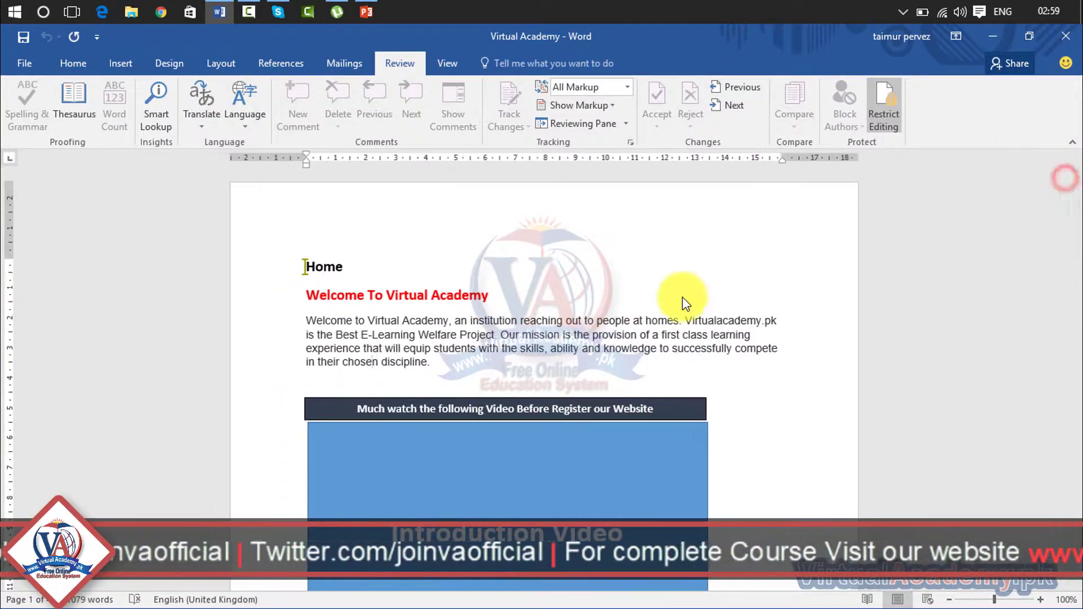
{"action": "key", "text": "BackSpace"}
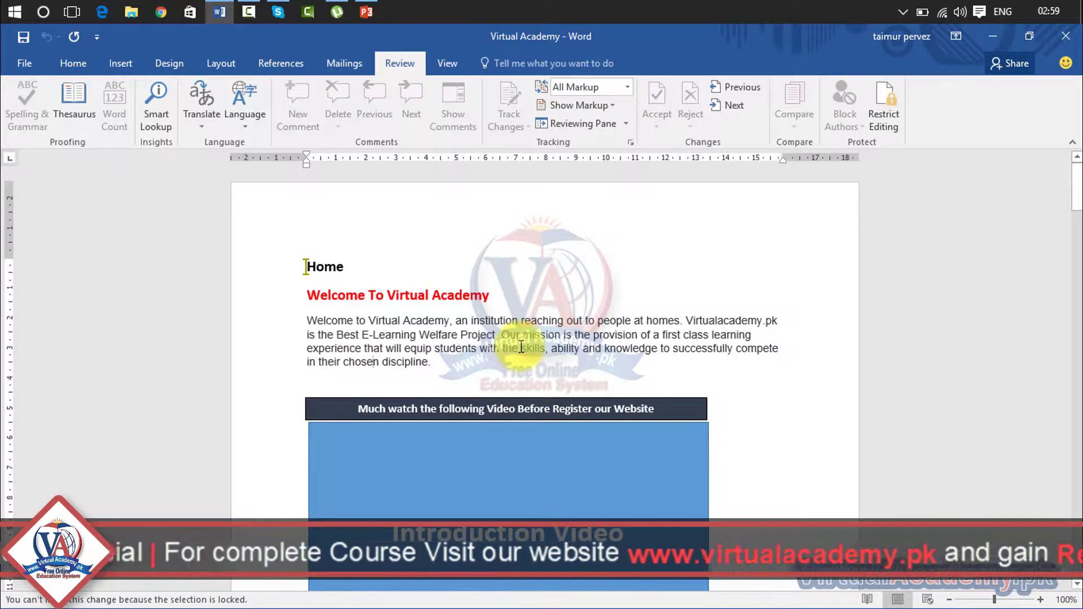
{"action": "left_click", "coordinate": [878, 110]}
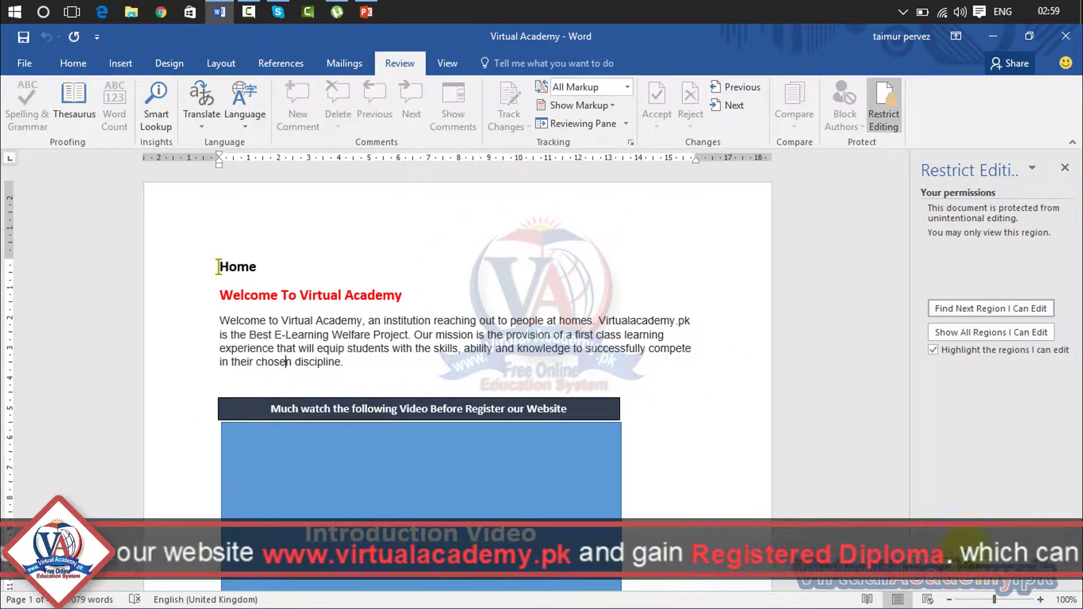
{"action": "left_click", "coordinate": [1009, 565]}
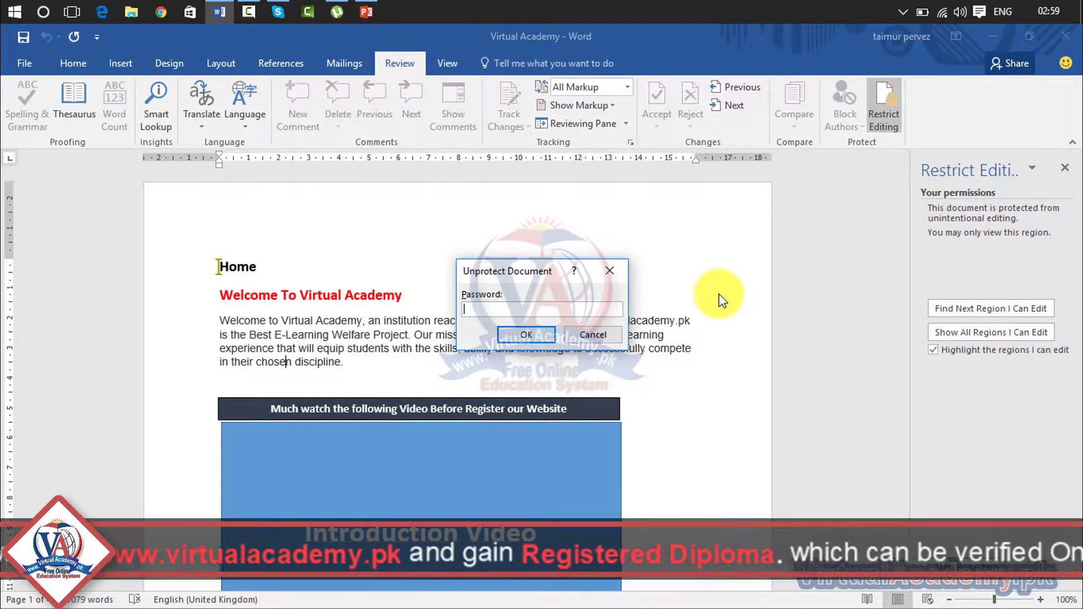
Step: Confirm unprotection, type 'ldlfksja' after 'discipline.', and close the Restrict Editing pane
{"action": "left_click", "coordinate": [553, 333]}
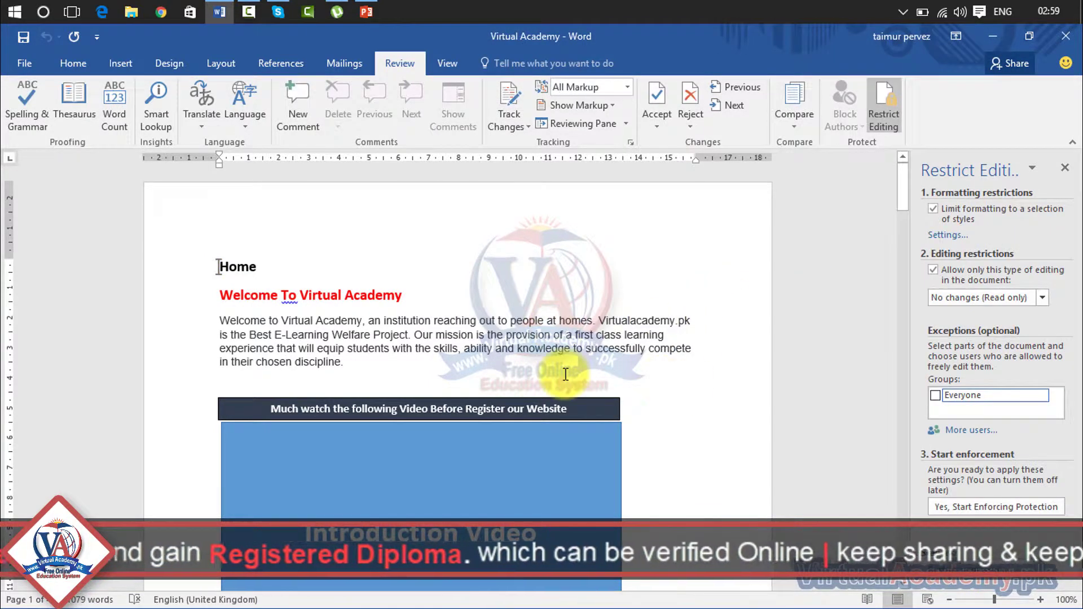
{"action": "type", "text": "ldlfksja"}
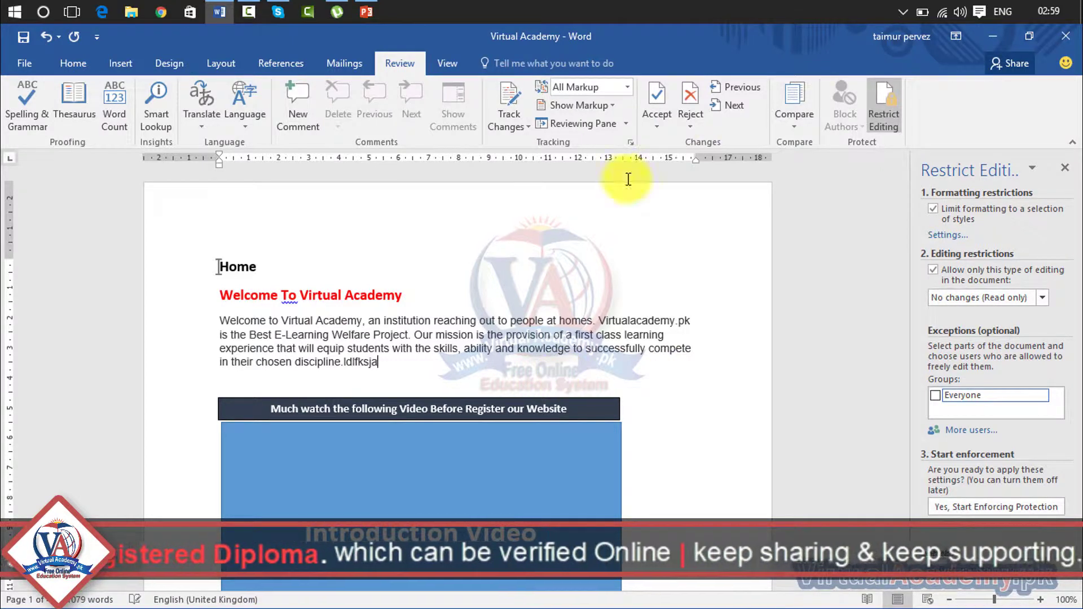
{"action": "left_click", "coordinate": [1072, 168]}
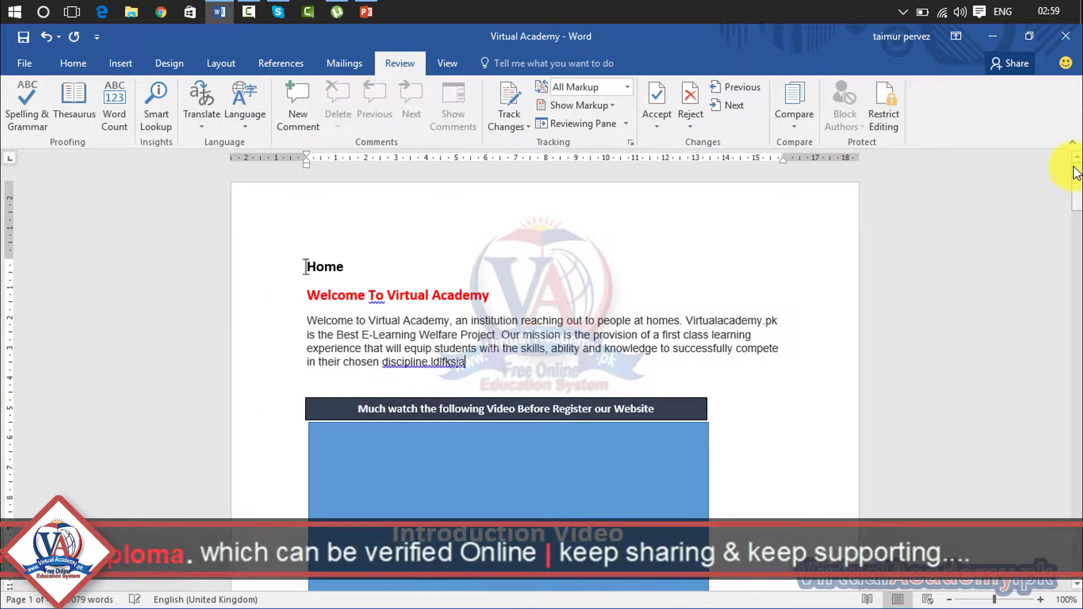